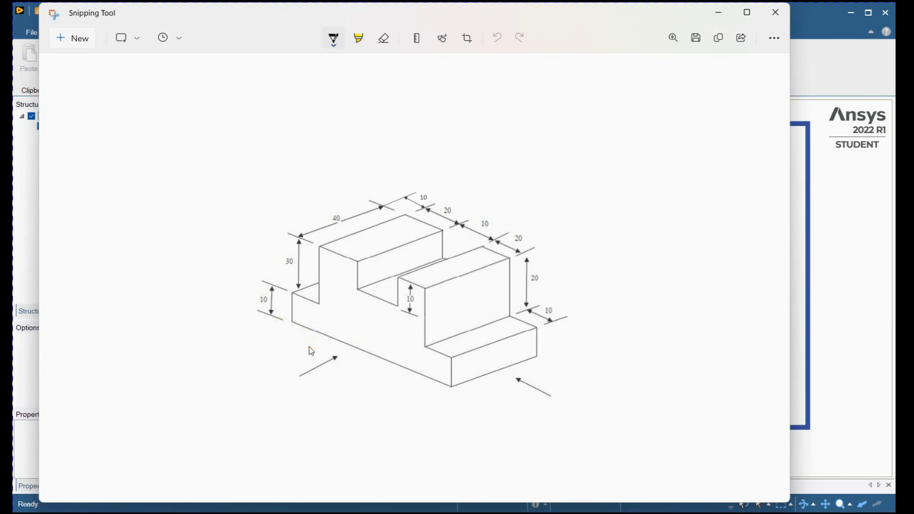
- Annotate the isometric drawing in red with a front-view direction arrow and a labelled X axis along the lower front edge
click(342, 38)
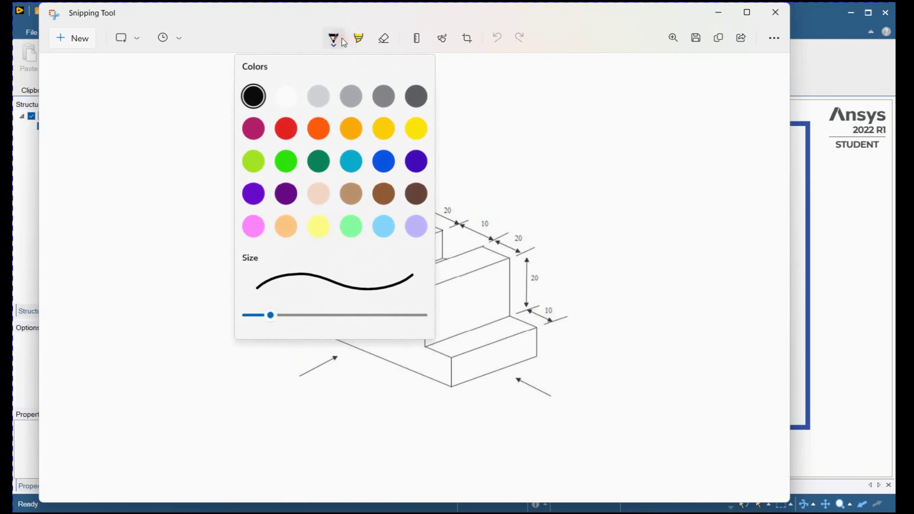
click(284, 133)
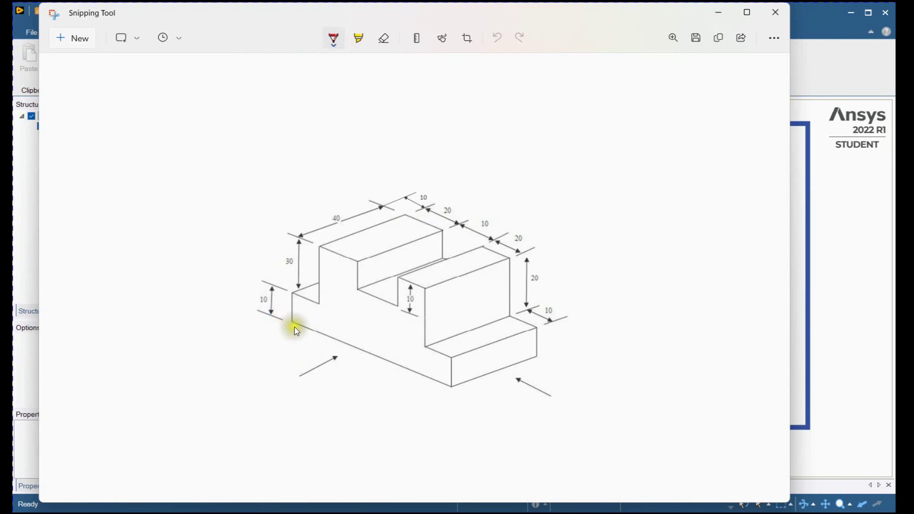
drag(270, 402, 309, 368)
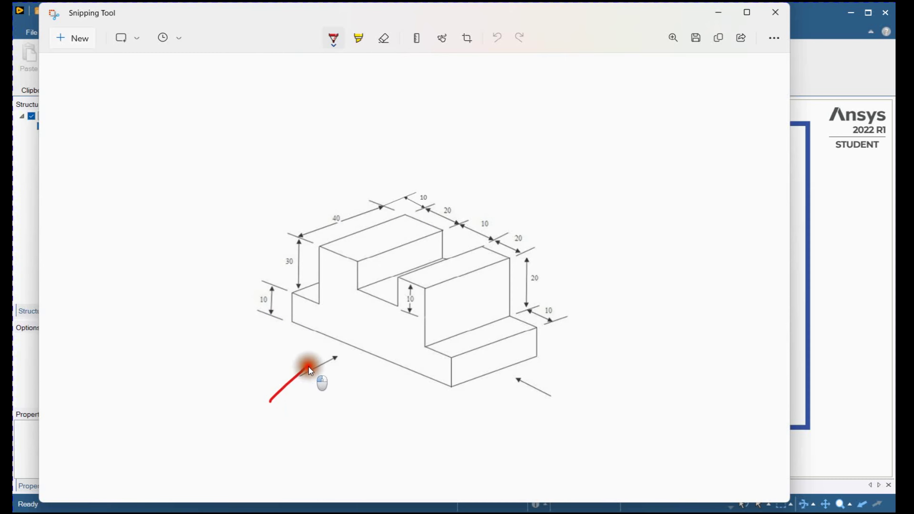
drag(293, 319, 484, 412)
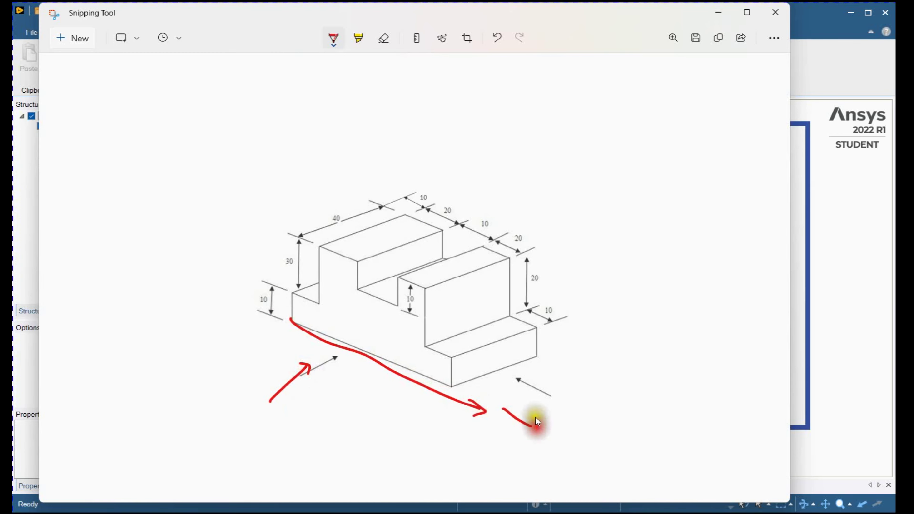
- Draw a green vertical arrow up from the lower front corner and label it Y
click(338, 42)
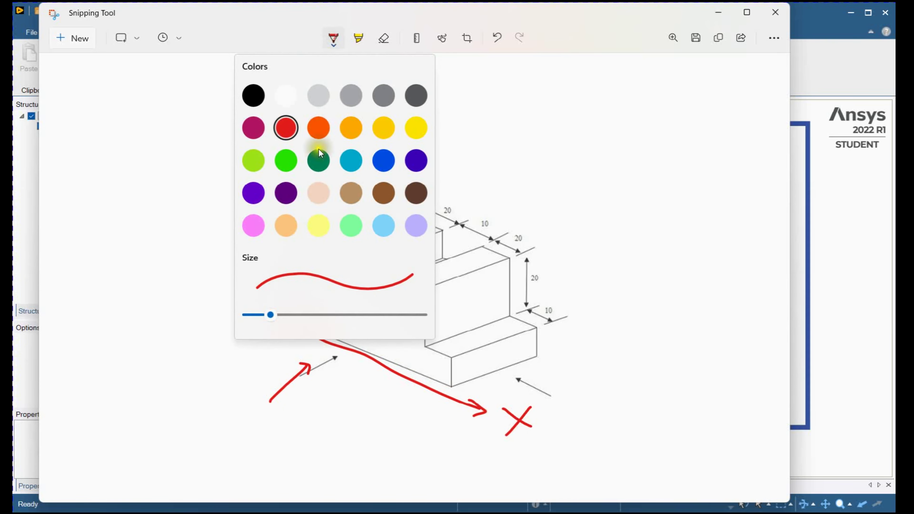
click(287, 162)
drag(291, 319, 305, 146)
drag(247, 131, 263, 136)
drag(268, 122, 260, 165)
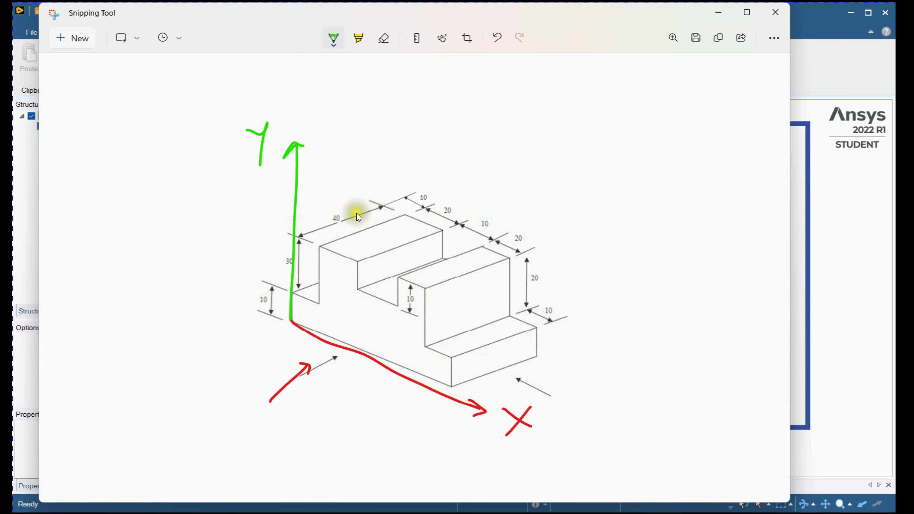
- Draw a blue arrow along the 40 mm depth direction on the tallest block's top edge
click(338, 44)
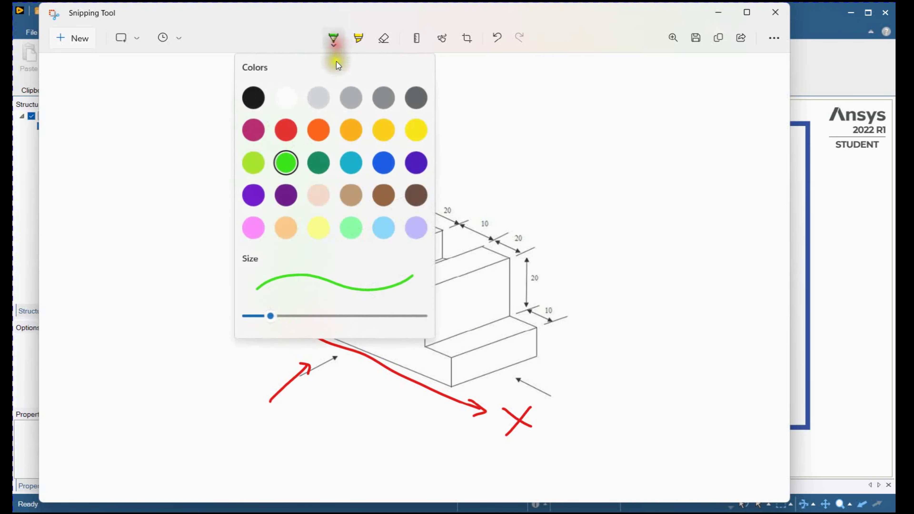
click(390, 163)
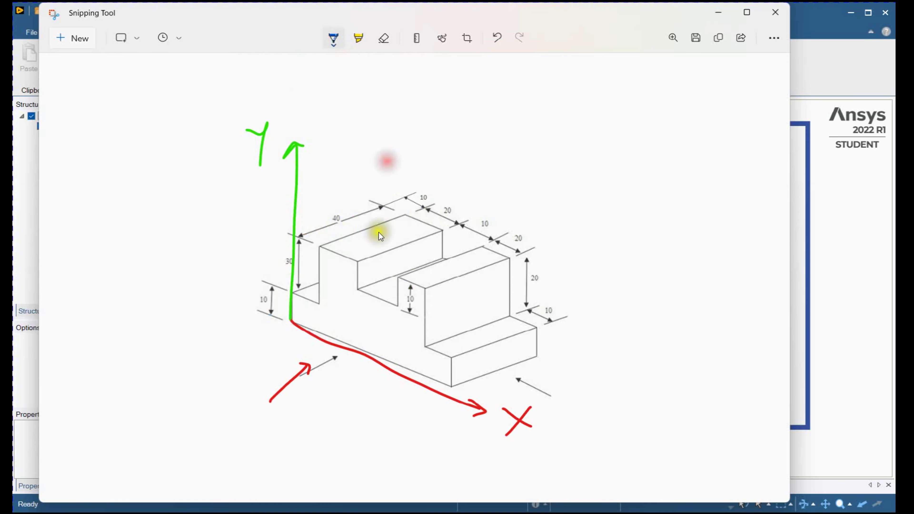
drag(322, 246, 385, 216)
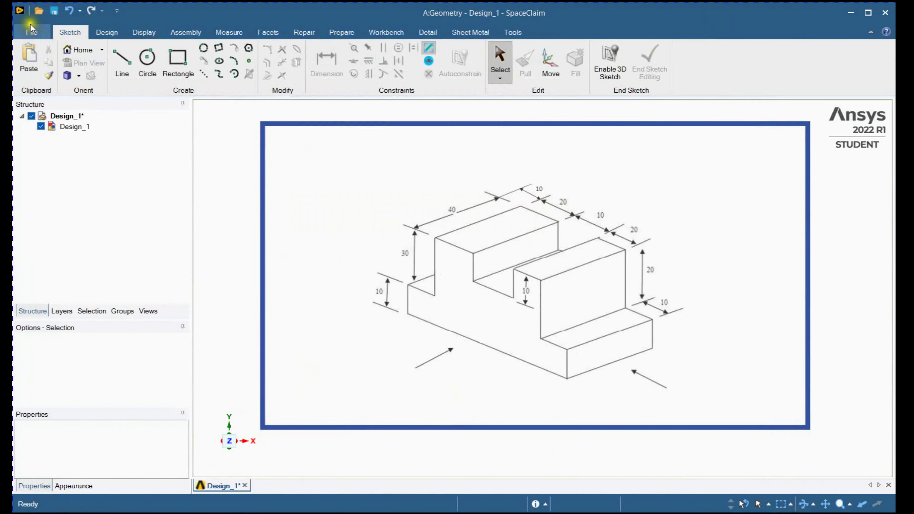
- Switch to SpaceClaim and create a new empty design document
click(29, 26)
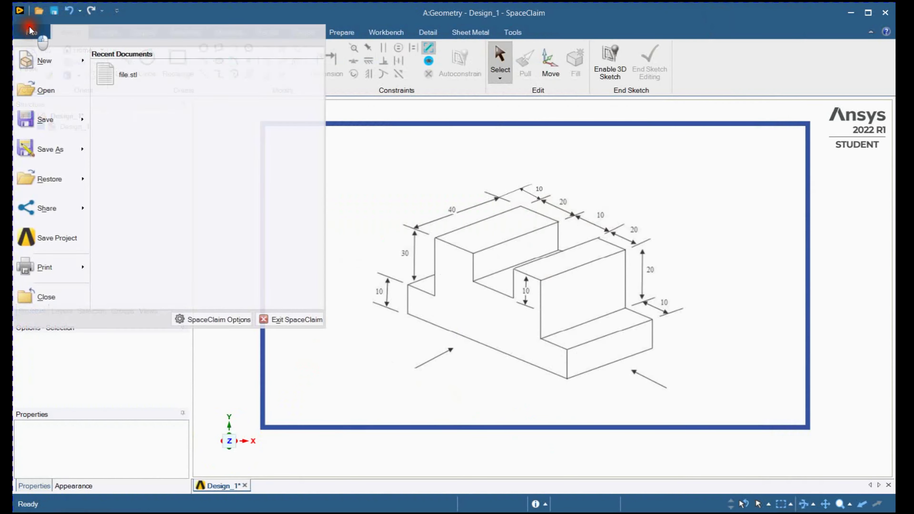
click(41, 64)
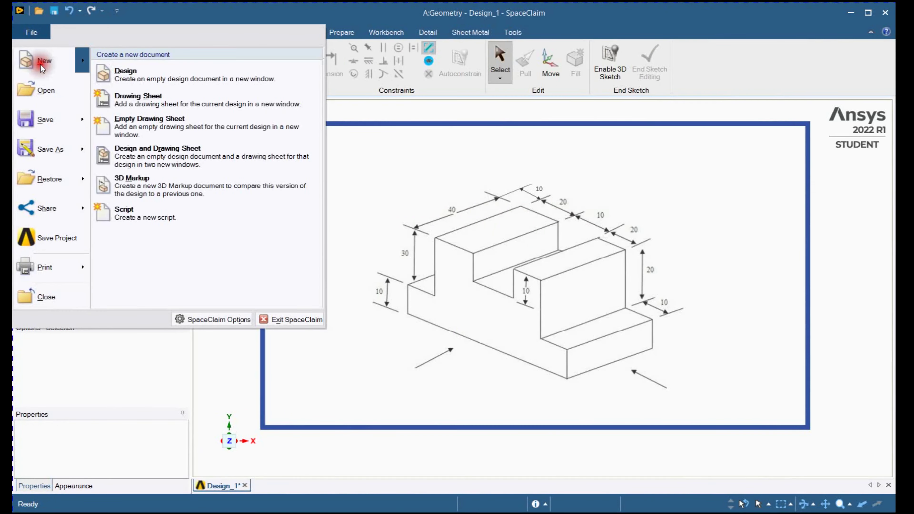
click(149, 74)
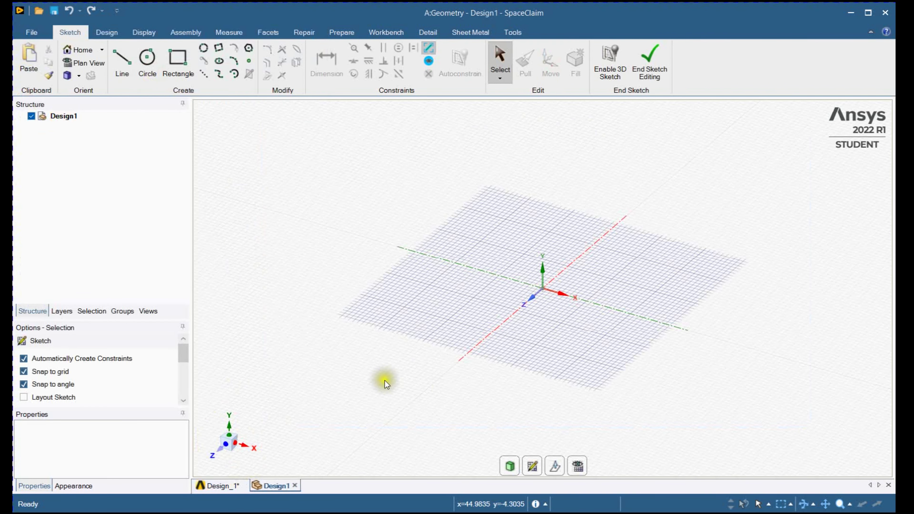
- Restart sketch mode on the XY plane and view the sketch grid straight on from the Z direction
click(106, 32)
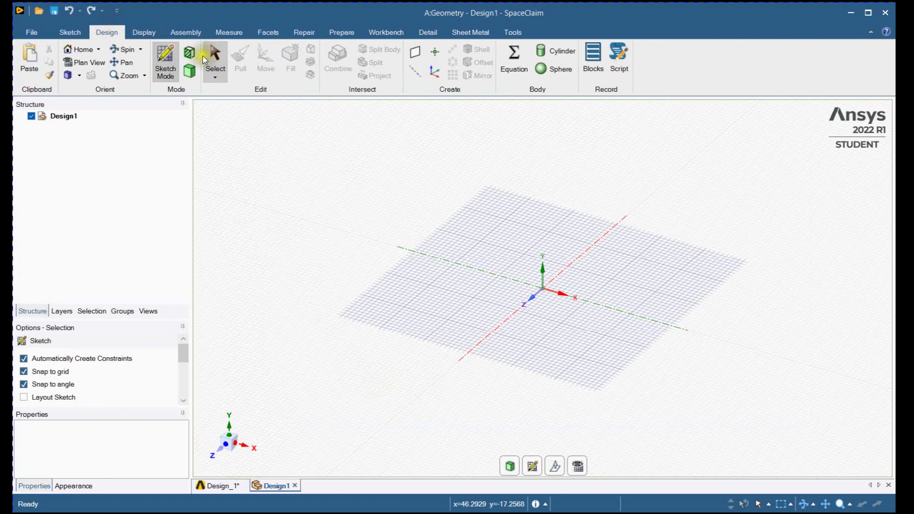
click(215, 61)
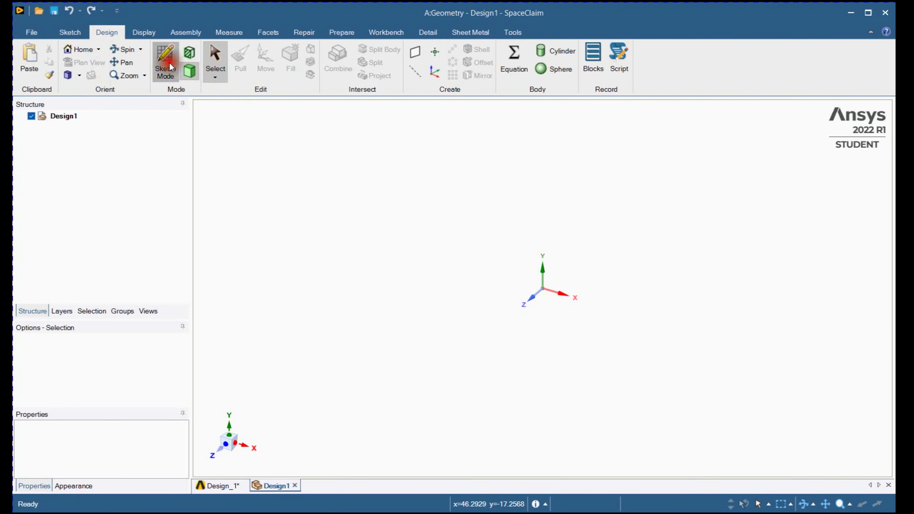
click(166, 60)
click(538, 297)
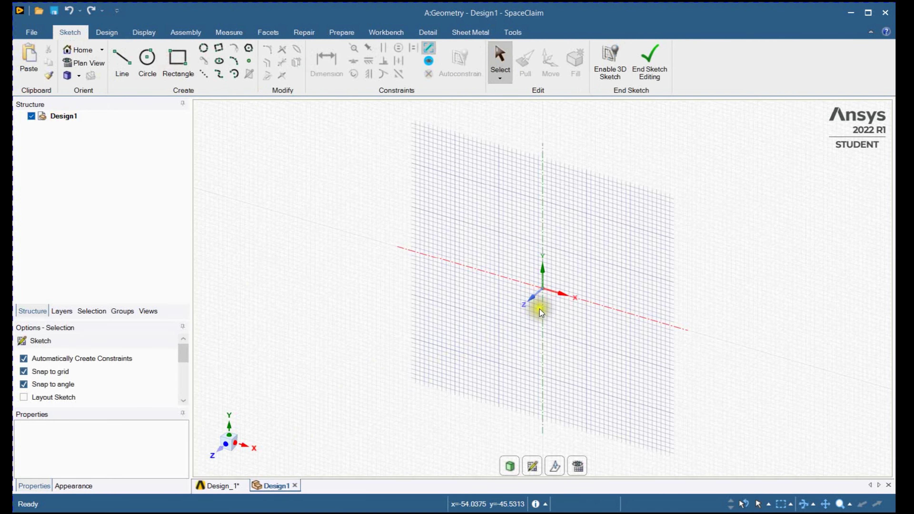
click(226, 449)
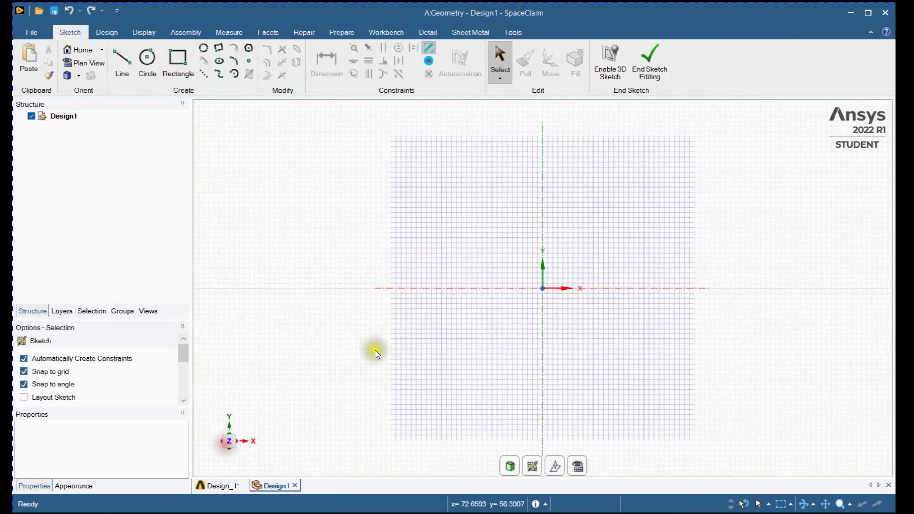
shift+middle_drag(494, 306, 392, 305)
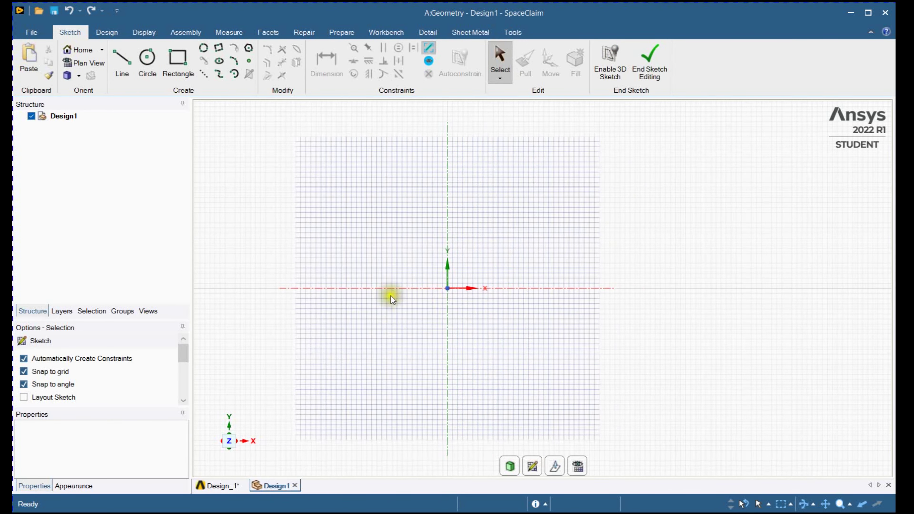
- Sketch connected lines from the origin: 10 mm up, 10 mm right, 30 mm up and 20 mm right
click(123, 63)
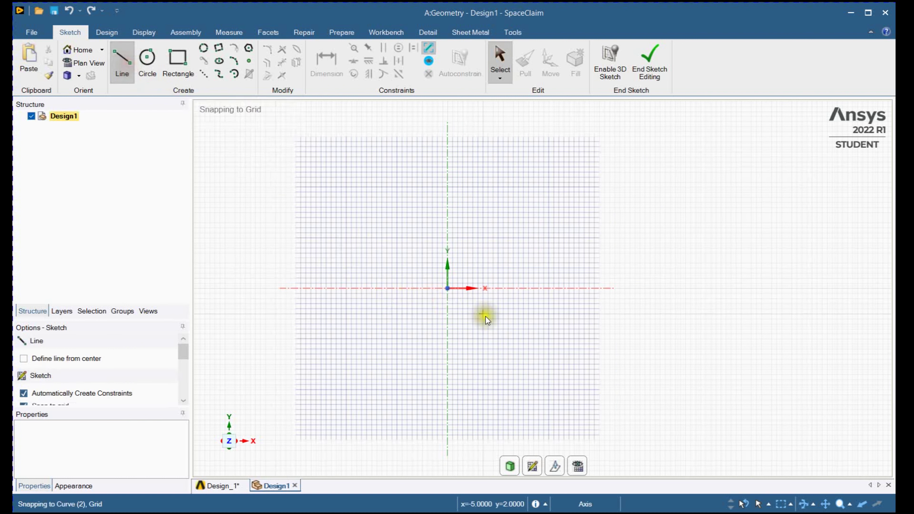
click(447, 289)
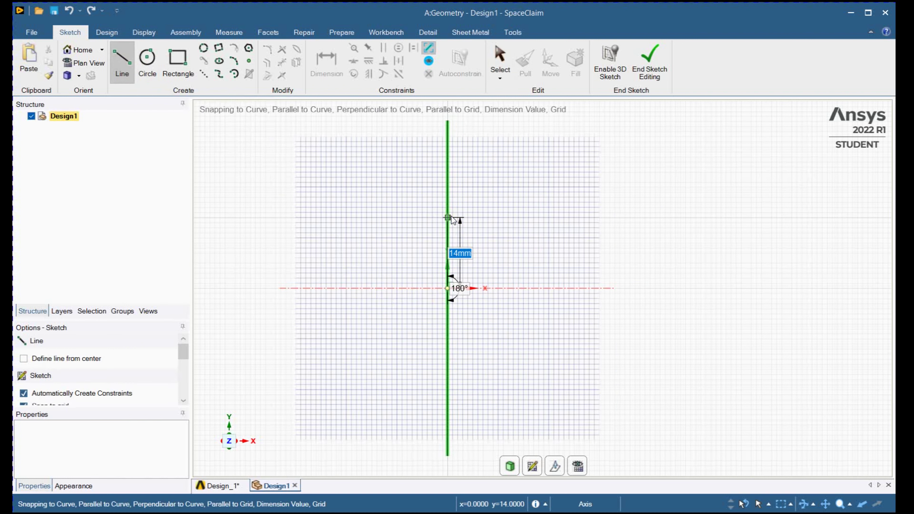
text(10)
key(Return)
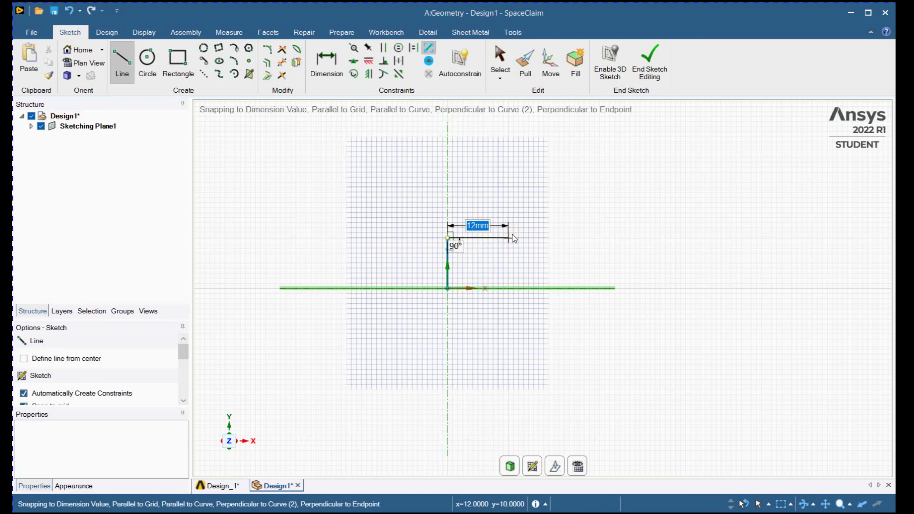
text(10)
key(Return)
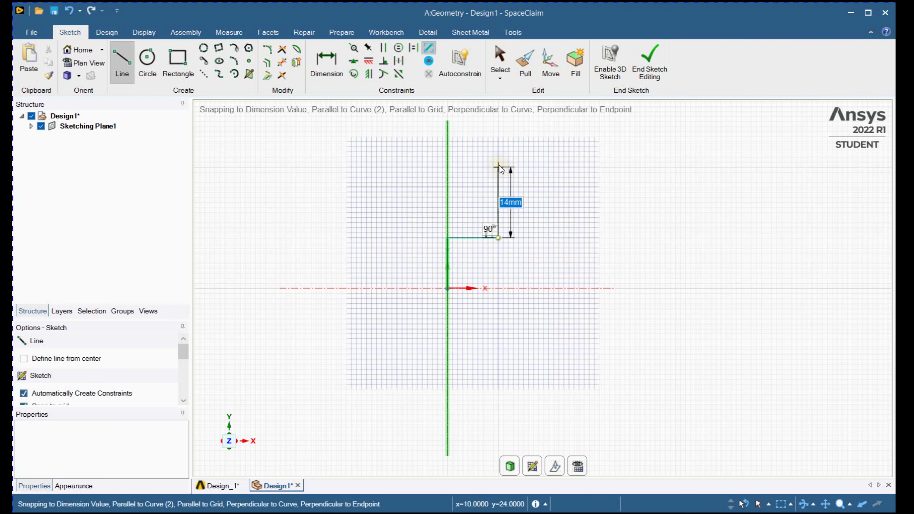
text(30)
key(Return)
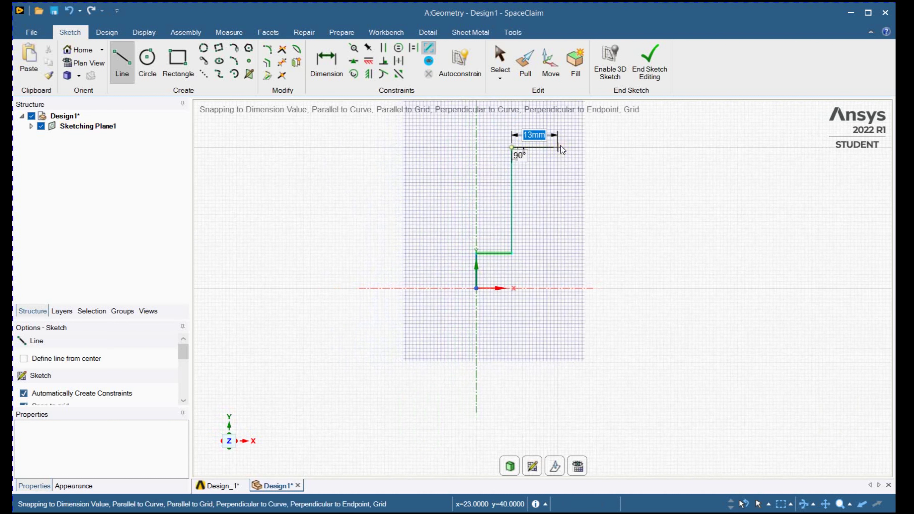
text(20)
key(Return)
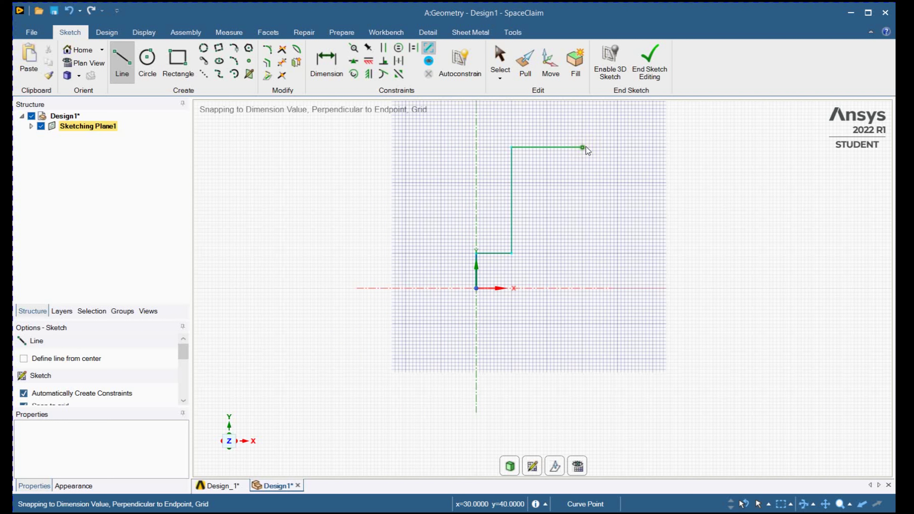
- Continue the profile with lines 20 mm down, 10 mm right, 10 mm up and 20 mm right
click(585, 218)
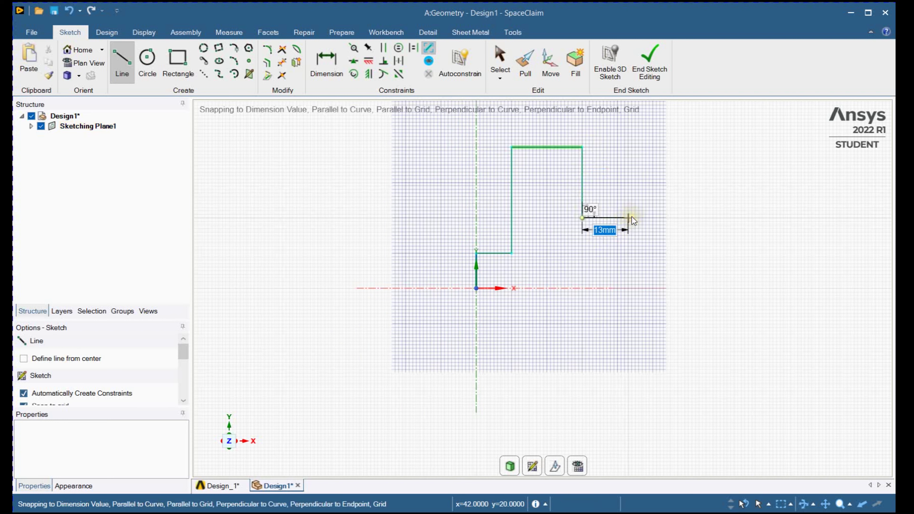
text(10)
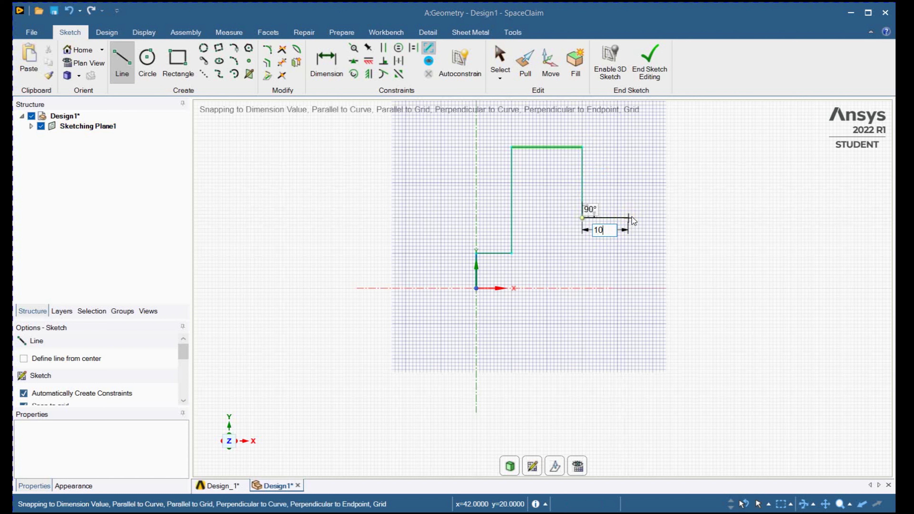
key(Return)
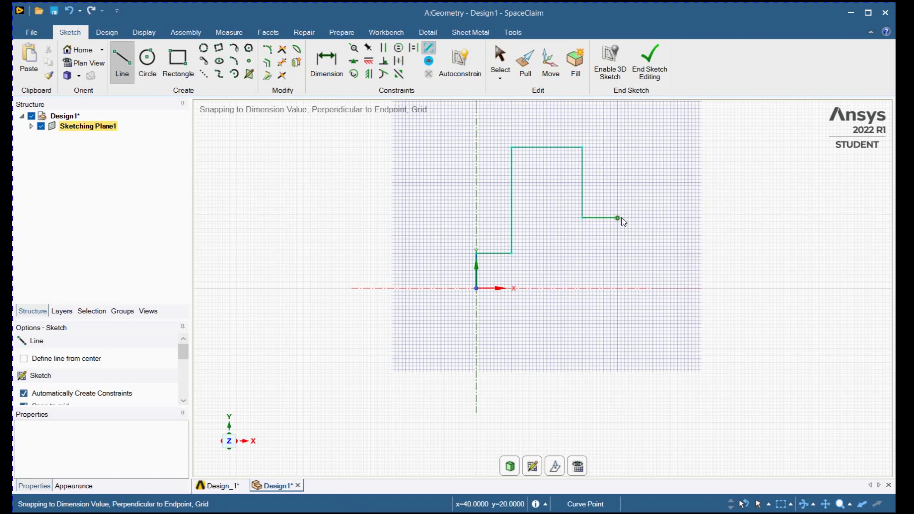
click(627, 182)
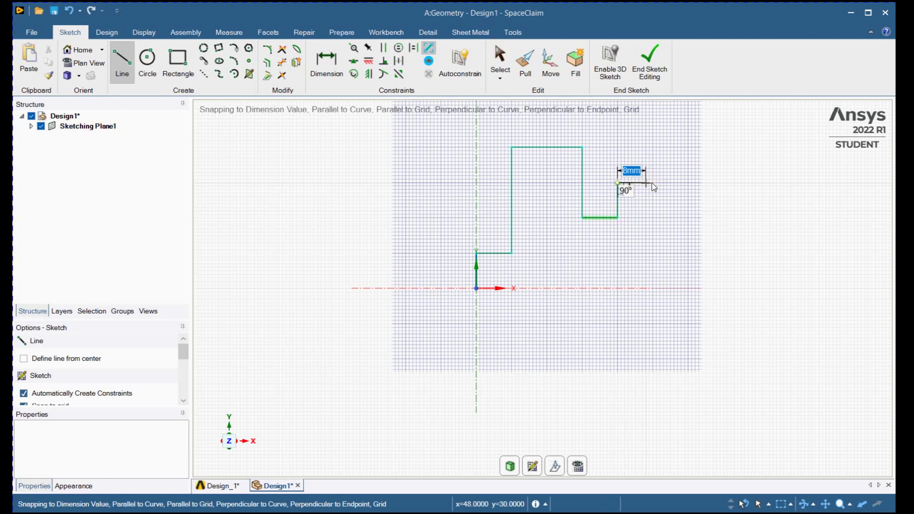
key(Return)
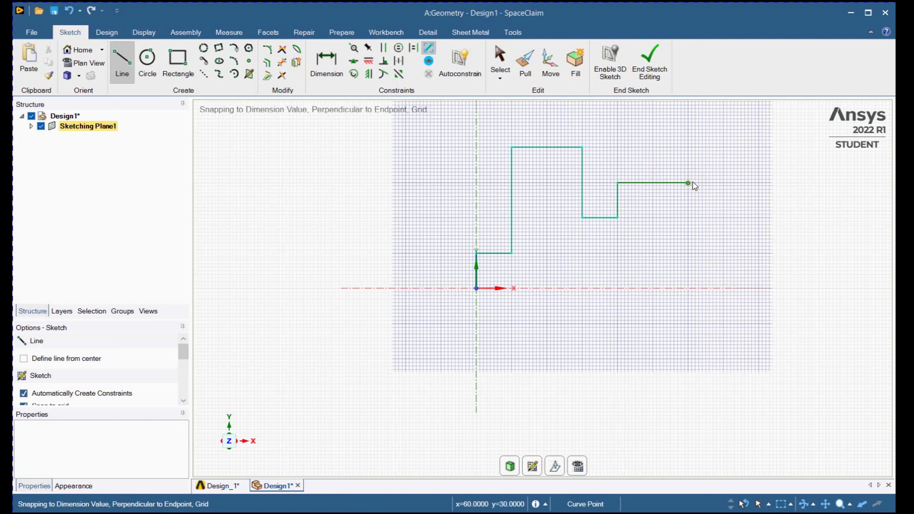
- Finish the profile with lines 20 mm down, 10 mm right and down to the X axis, closing it back at the origin
text(20)
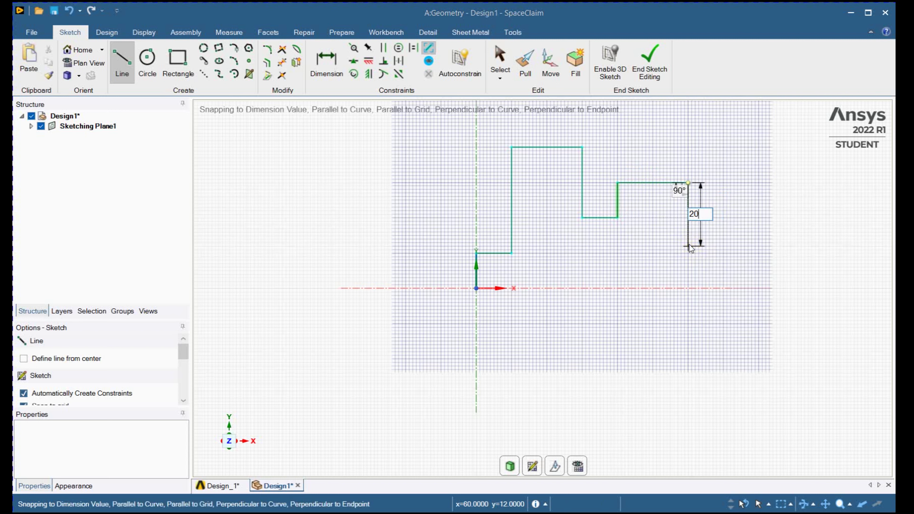
click(693, 253)
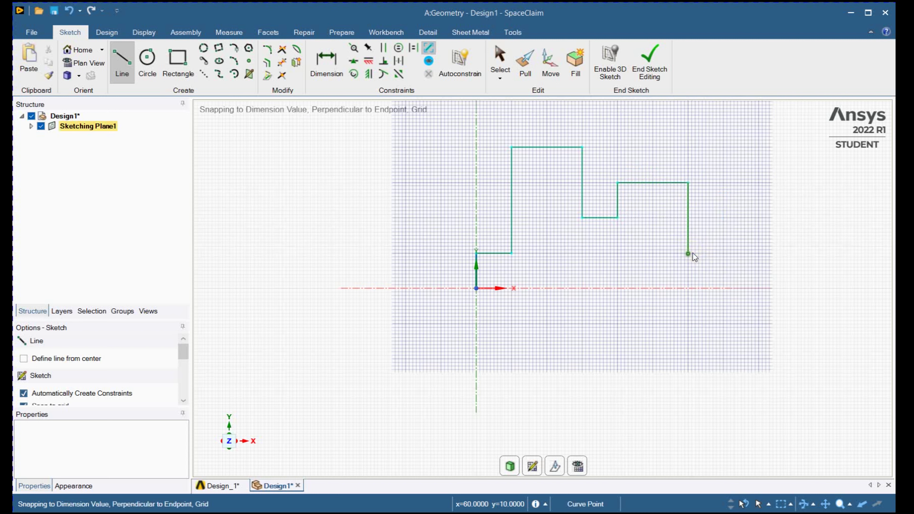
click(728, 252)
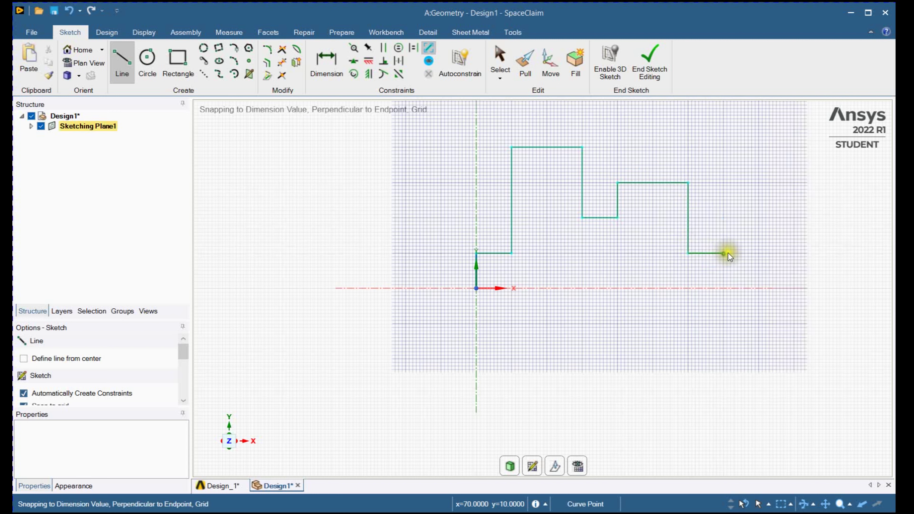
click(727, 290)
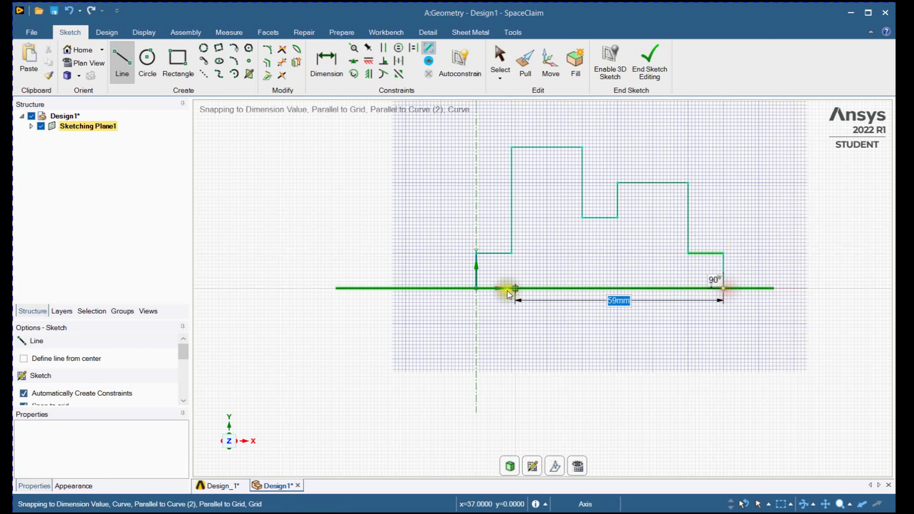
click(481, 287)
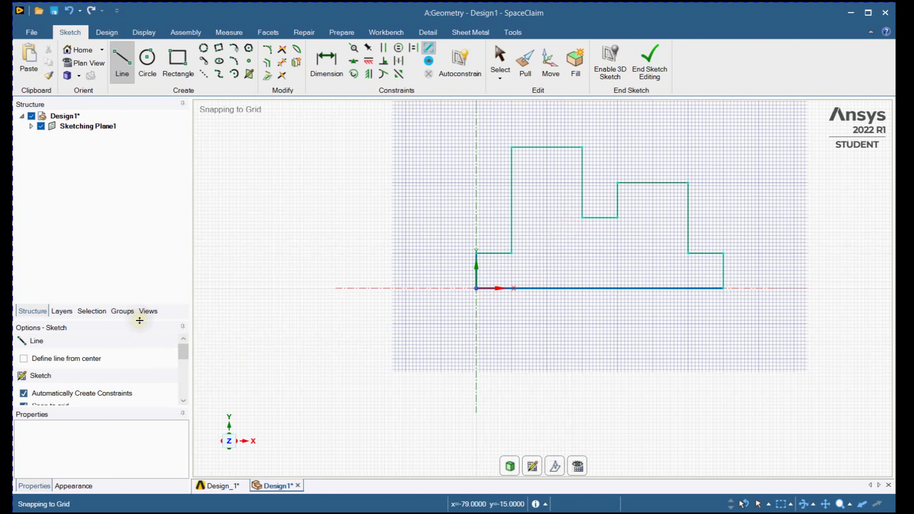
- Enlarge the sketch options area and examine the automatic-constraint and snapping settings
drag(140, 321, 144, 190)
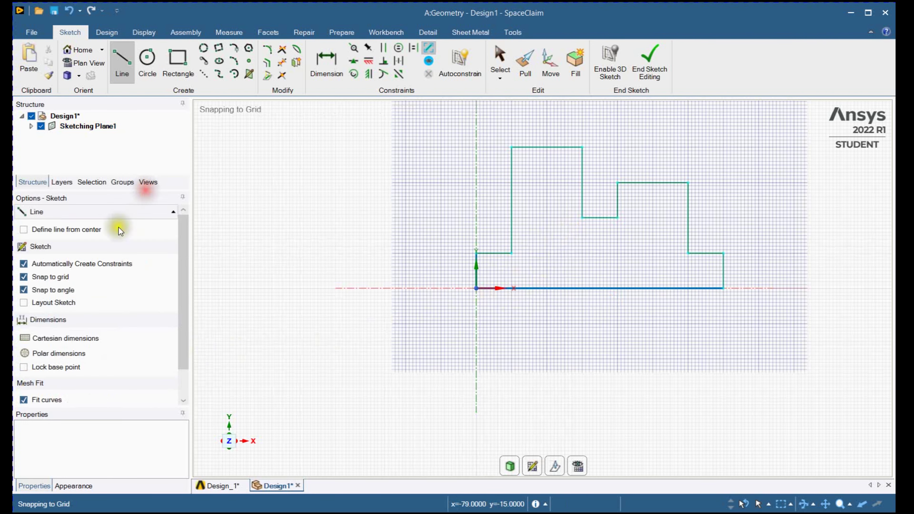
click(24, 265)
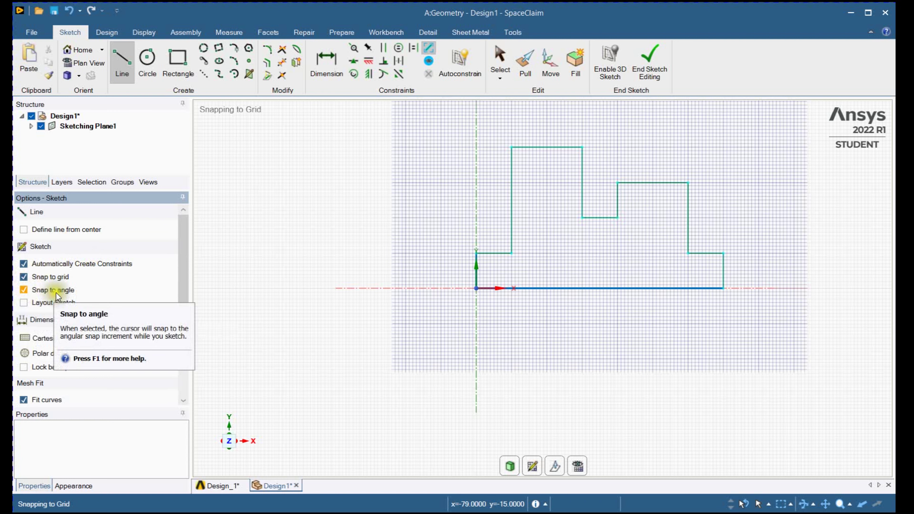
- End the sketch and pull the closed profile face 40 mm into a solid block
click(650, 60)
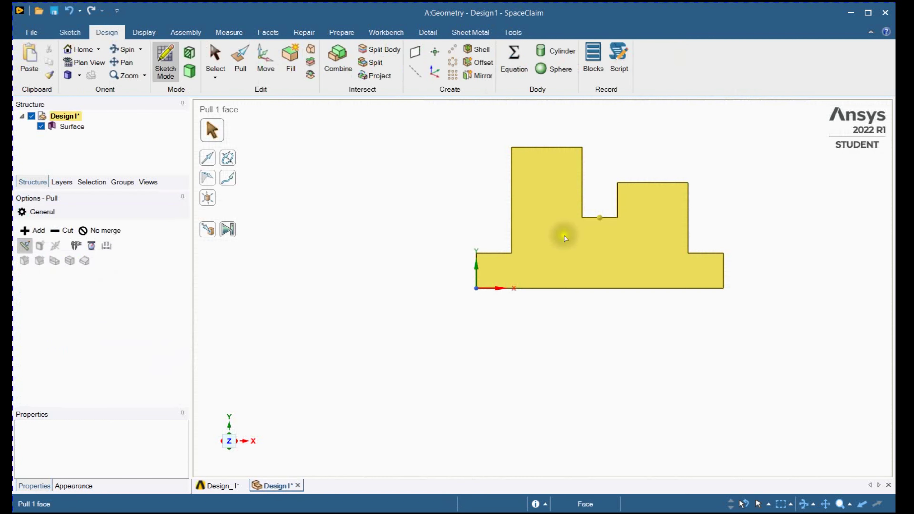
click(564, 238)
mouse_move(574, 240)
middle_down()
mouse_move(527, 259)
mouse_move(547, 330)
mouse_move(521, 301)
mouse_move(508, 304)
middle_up()
click(443, 177)
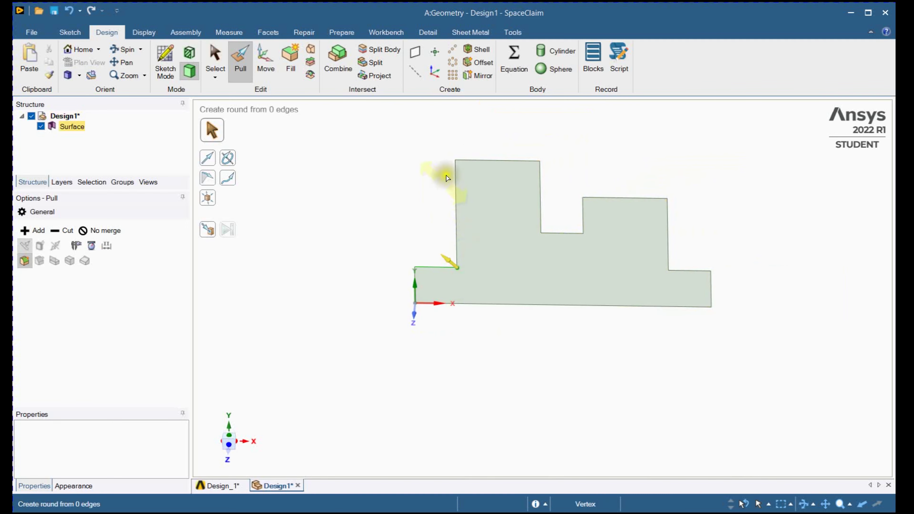
click(652, 267)
click(239, 59)
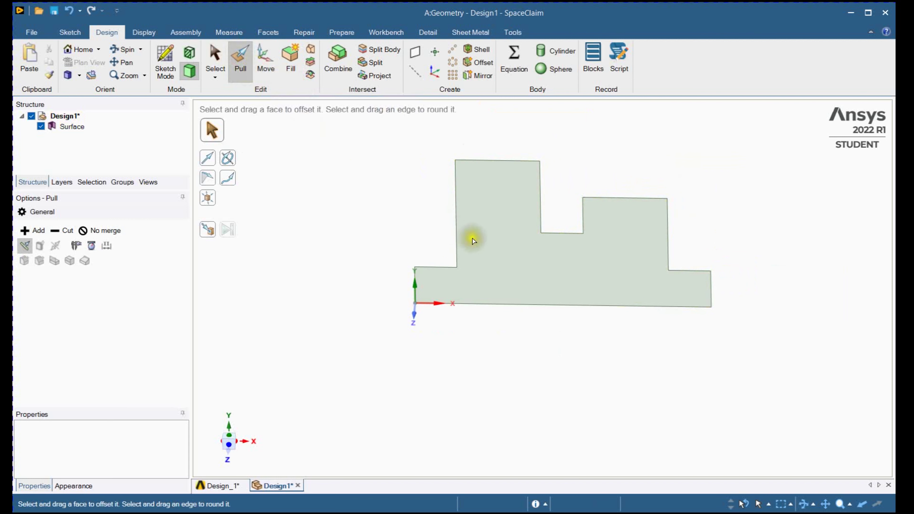
click(519, 243)
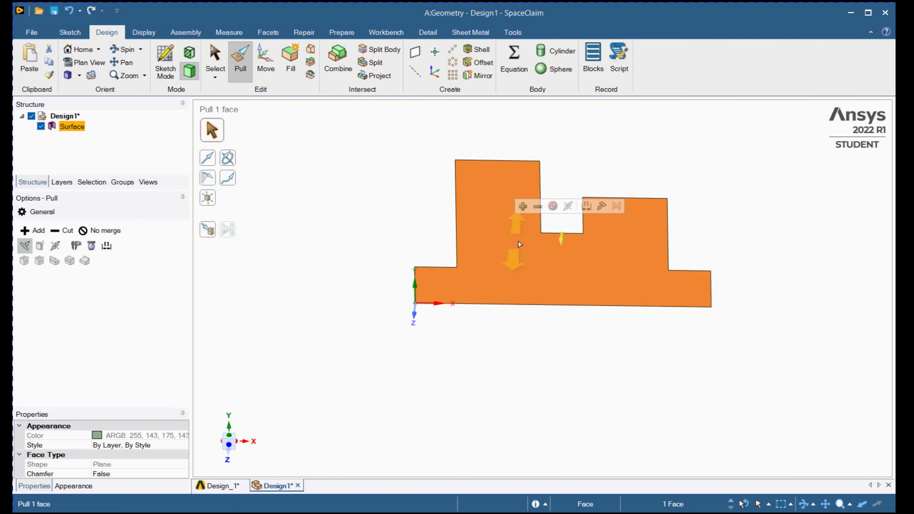
text(40)
key(Return)
middle_drag(581, 372, 402, 300)
click(331, 269)
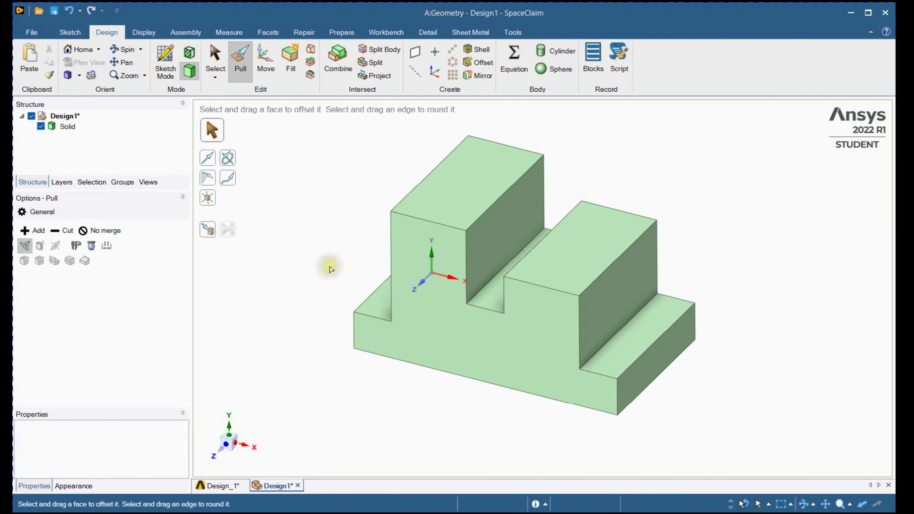
- Review the dimensioned reference drawing in the Design_1 document and return to the solid model
key(s)
click(212, 487)
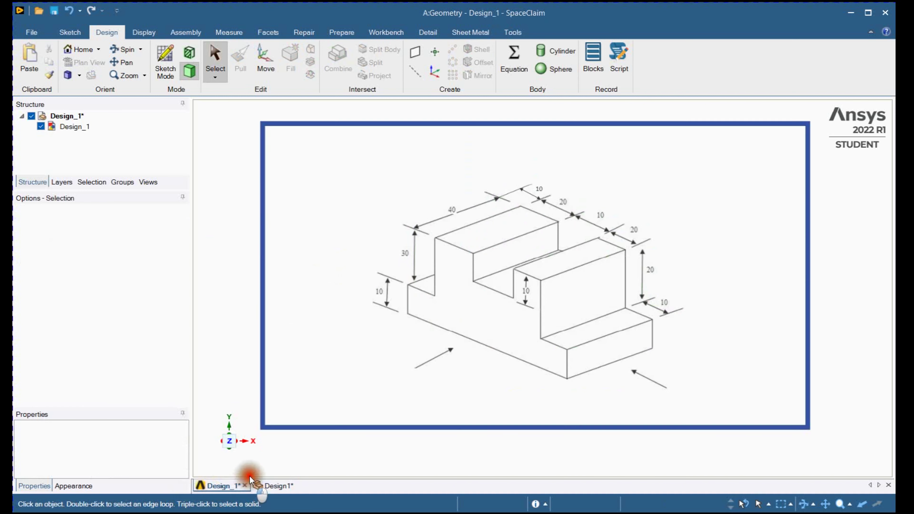
click(276, 487)
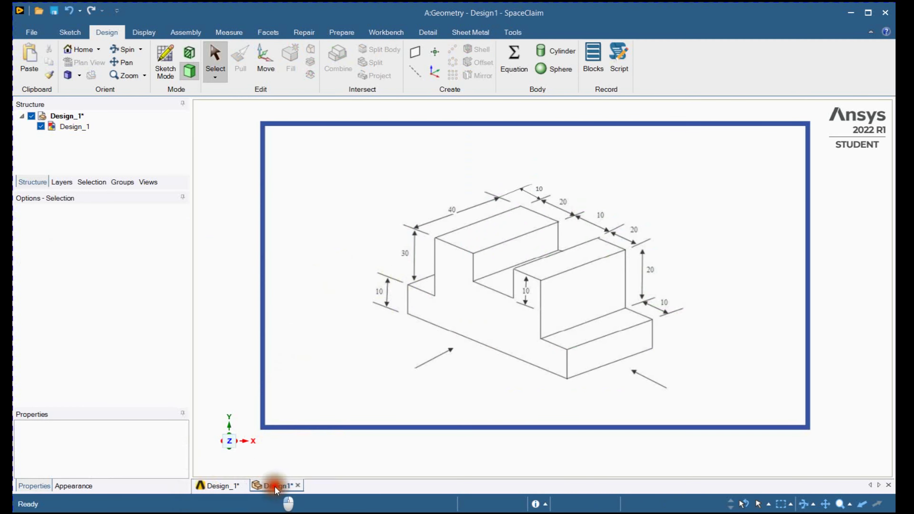
- Measure the length of the short vertical edge at the base's front corner beside the tall block
click(227, 32)
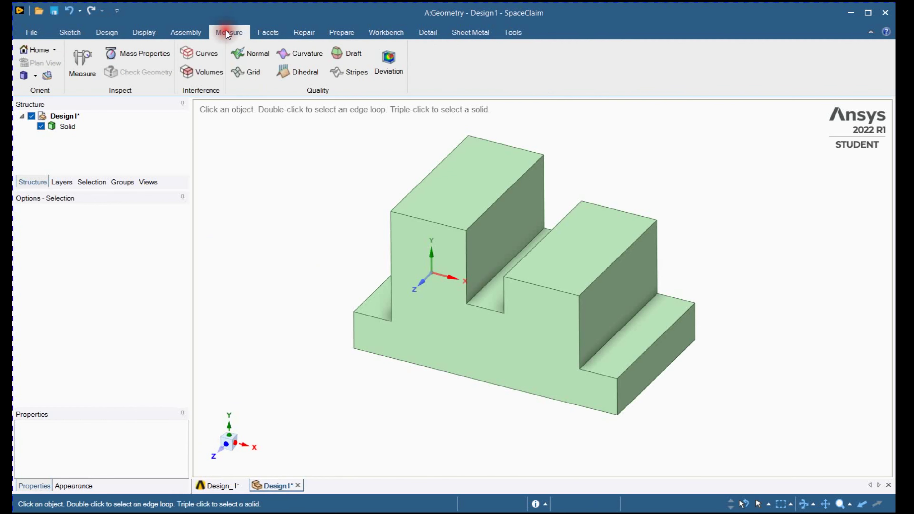
click(82, 70)
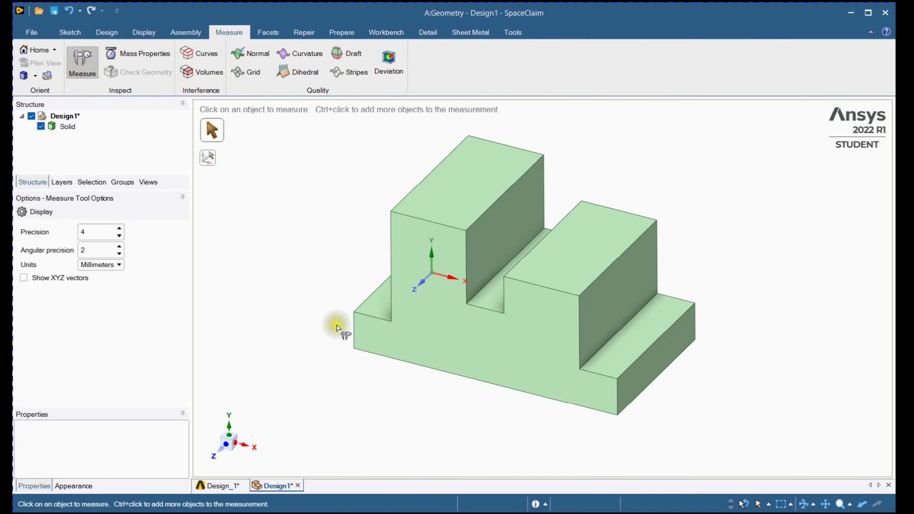
click(356, 338)
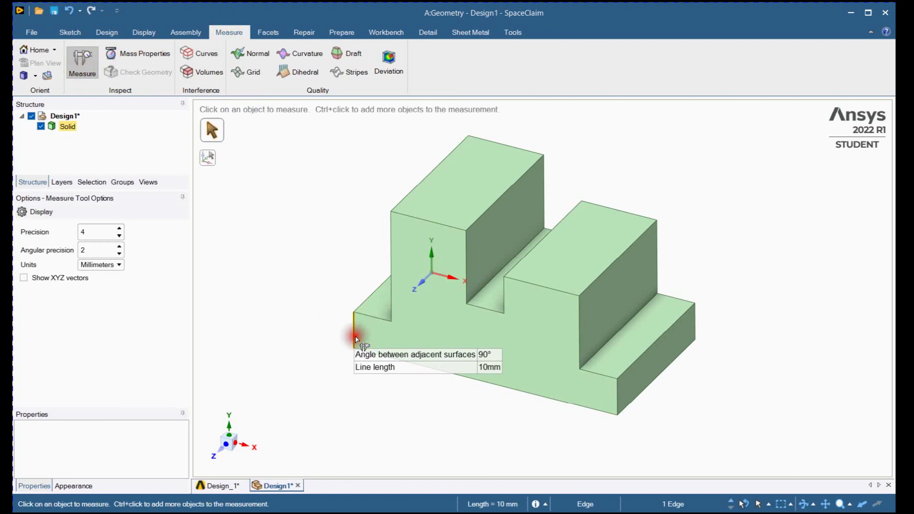
click(357, 336)
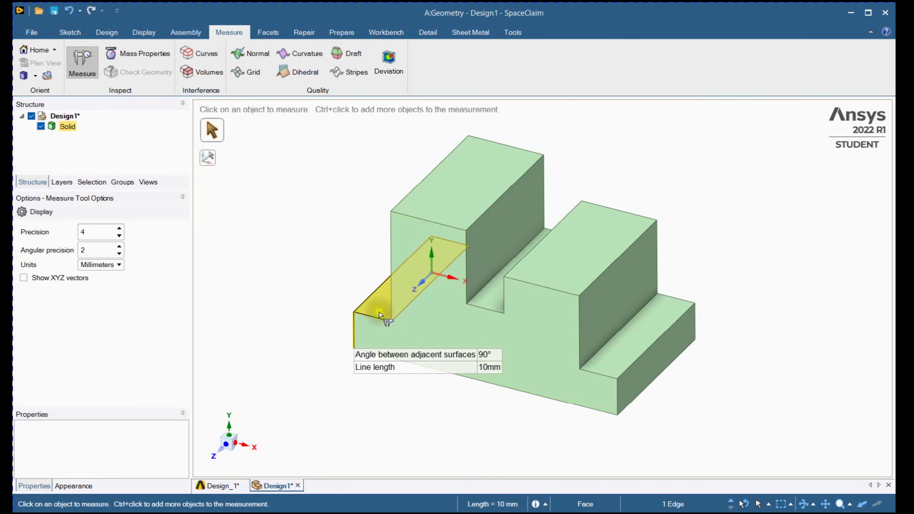
- Measure the distance between the two facing walls of the slot between the raised blocks
click(489, 246)
middle_drag(489, 245, 532, 288)
ctrl+click(528, 284)
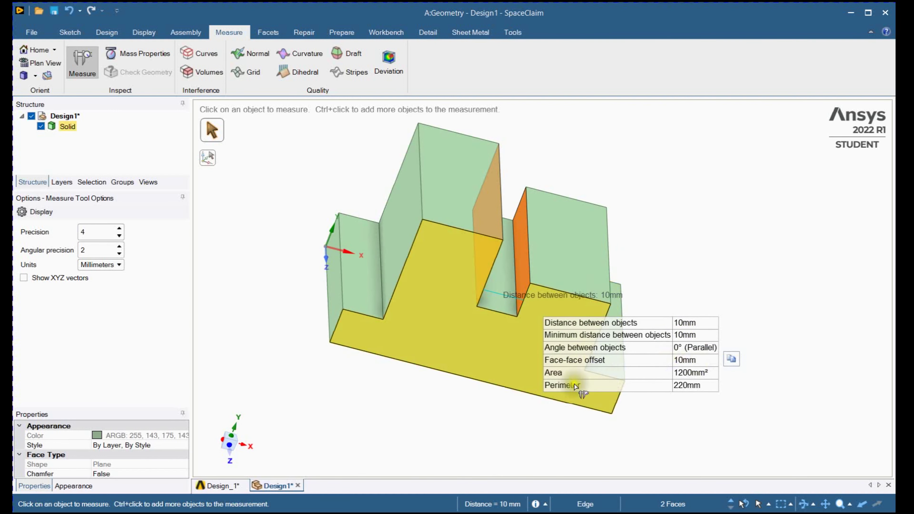
mouse_move(464, 401)
middle_down()
mouse_move(378, 378)
mouse_move(403, 381)
middle_up()
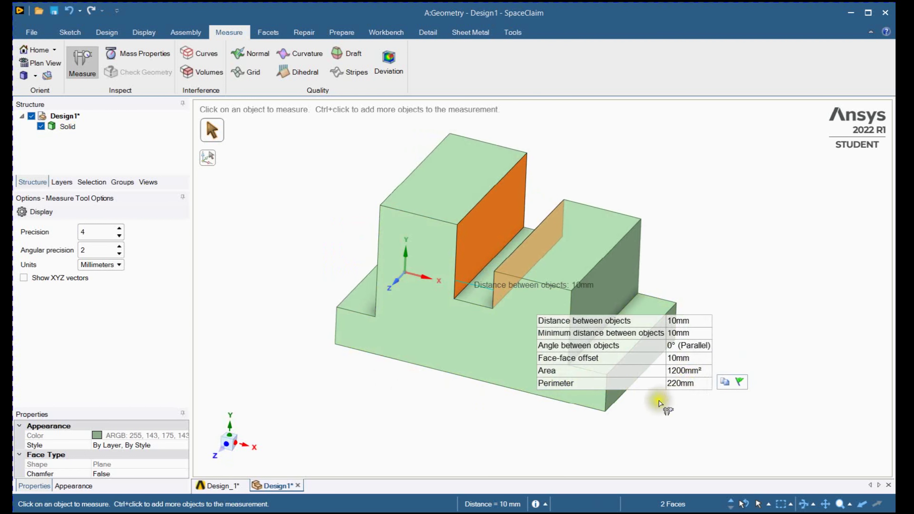
click(447, 394)
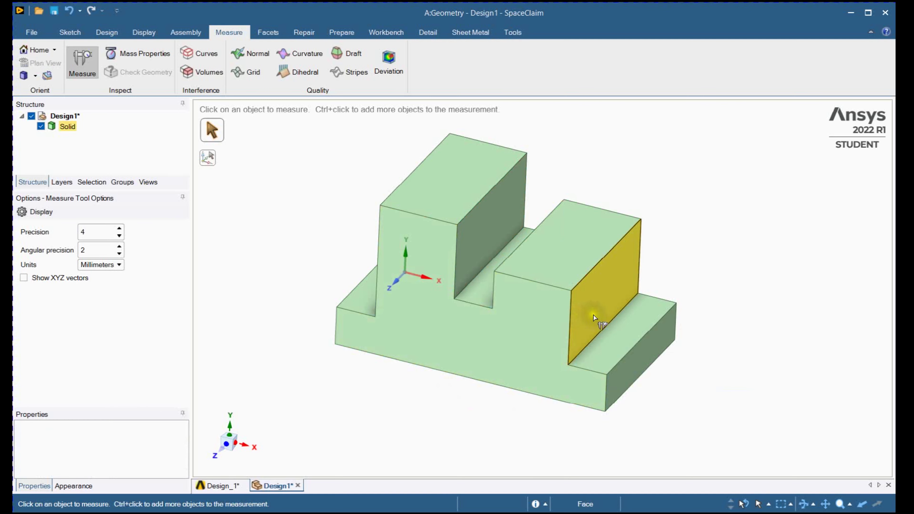
- Measure the distance from the lower block's outer side wall to the adjacent end face of the base
click(593, 322)
ctrl+click(639, 356)
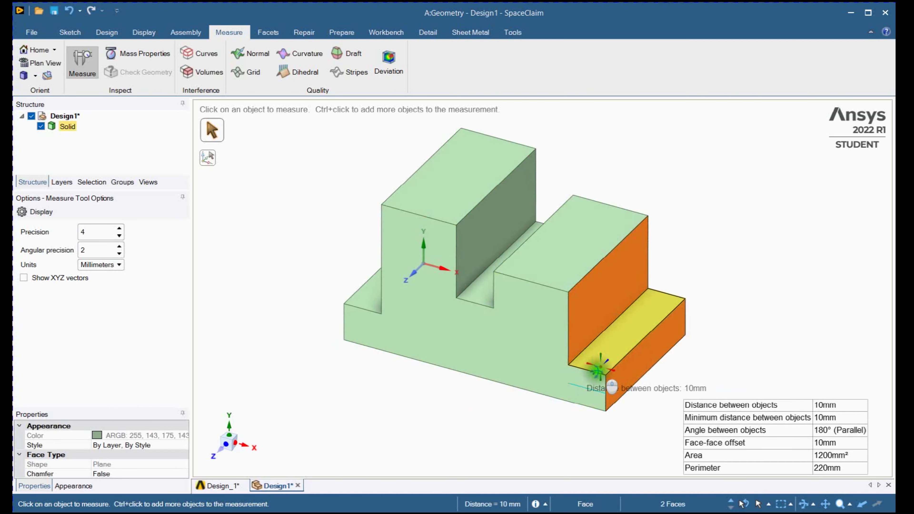
click(522, 401)
- Measure the height from the bottom face of the base to the top face of the lower block
middle_drag(439, 382, 449, 275)
click(520, 371)
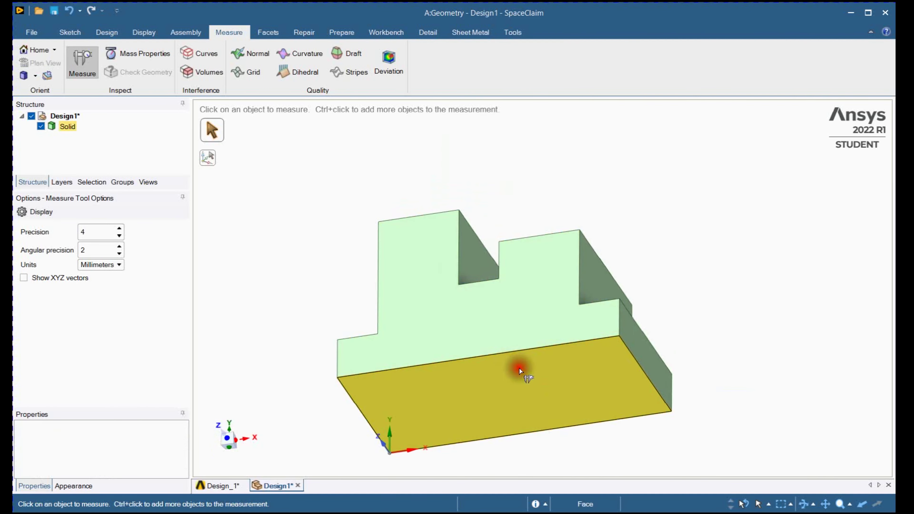
middle_drag(541, 286, 526, 378)
ctrl+click(559, 218)
middle_drag(547, 255, 536, 310)
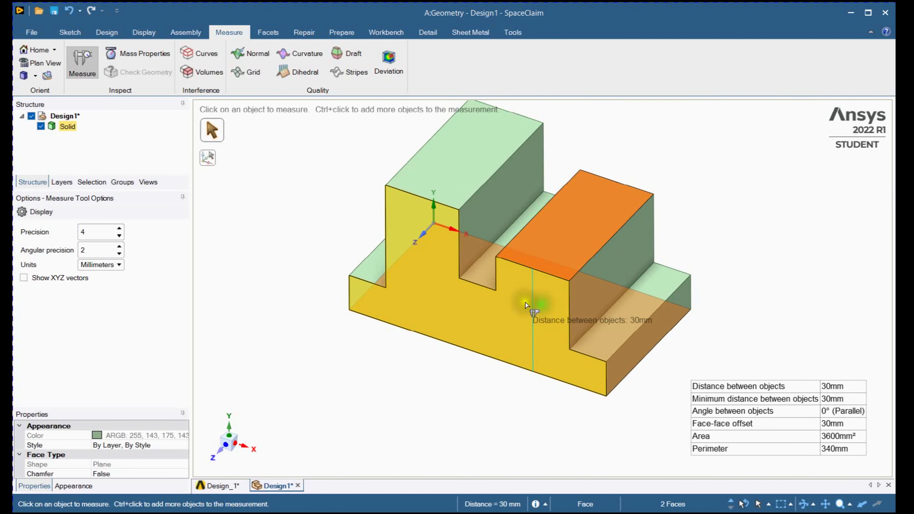
click(373, 341)
middle_drag(373, 341, 311, 240)
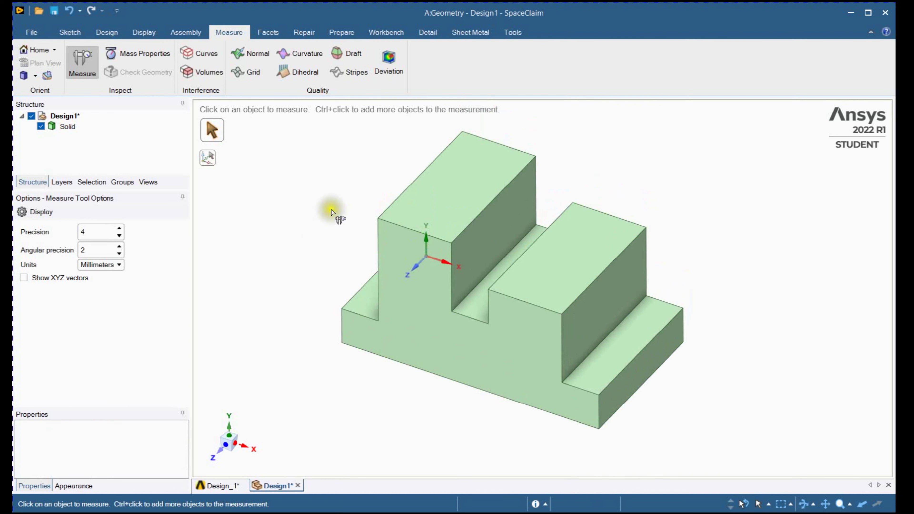
- Create an annotation plane on the front face and dimension the bottom front edge below the part
click(428, 31)
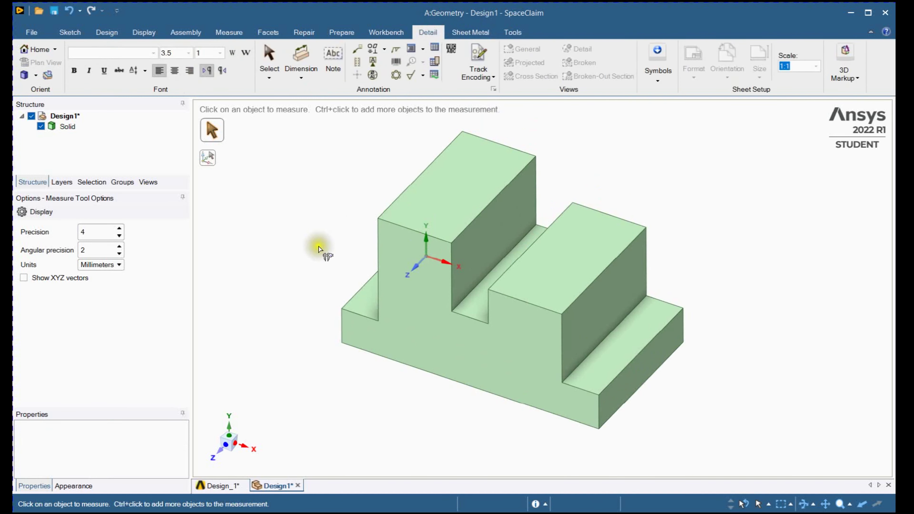
shift+middle_drag(317, 245, 312, 267)
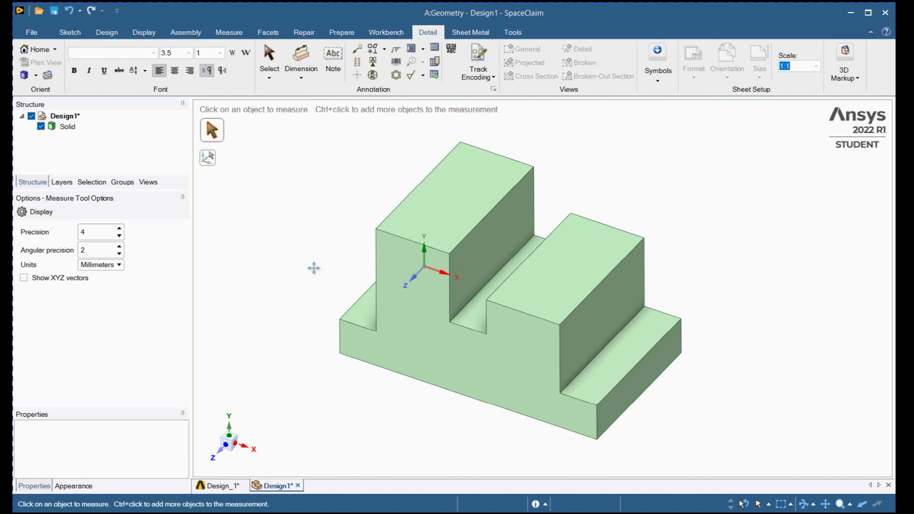
click(301, 63)
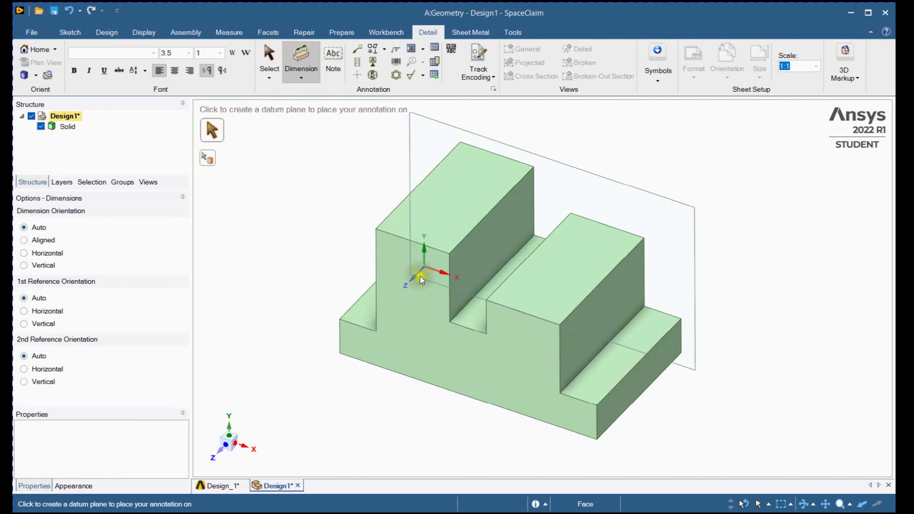
click(408, 315)
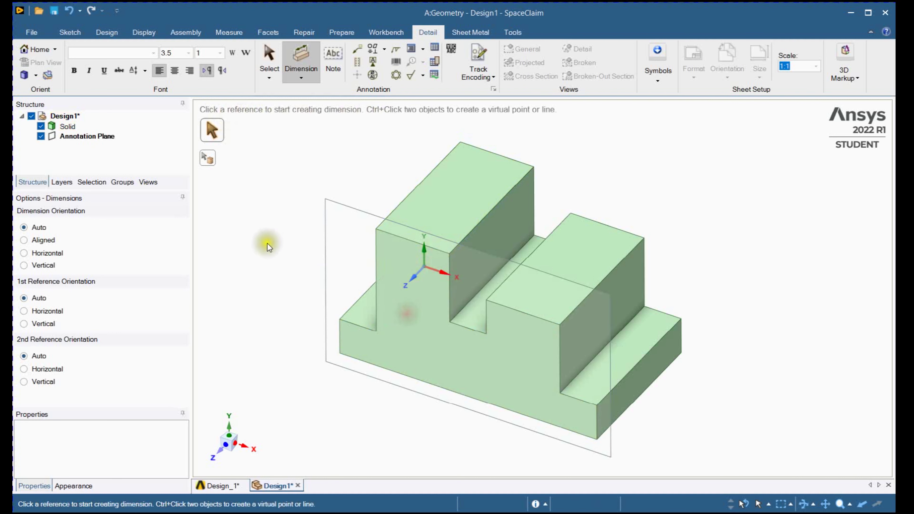
middle_drag(268, 247, 268, 225)
shift+middle_drag(239, 237, 267, 228)
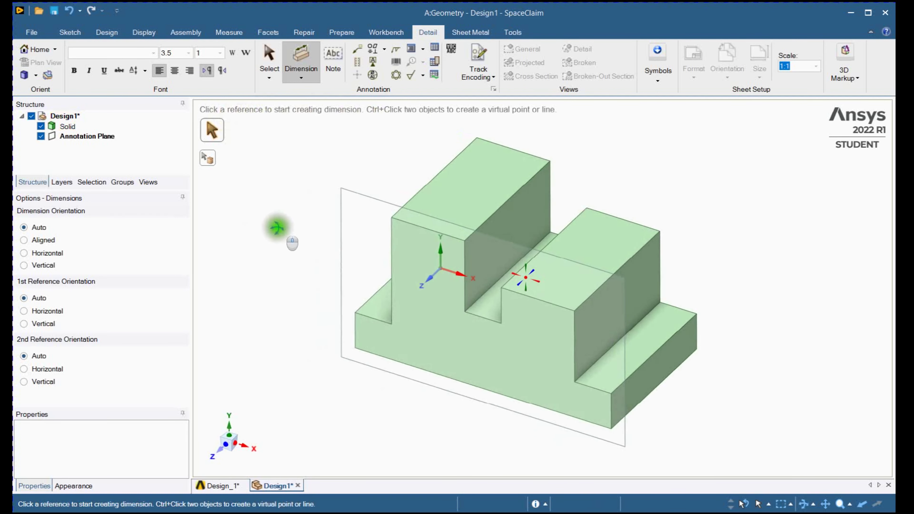
click(446, 376)
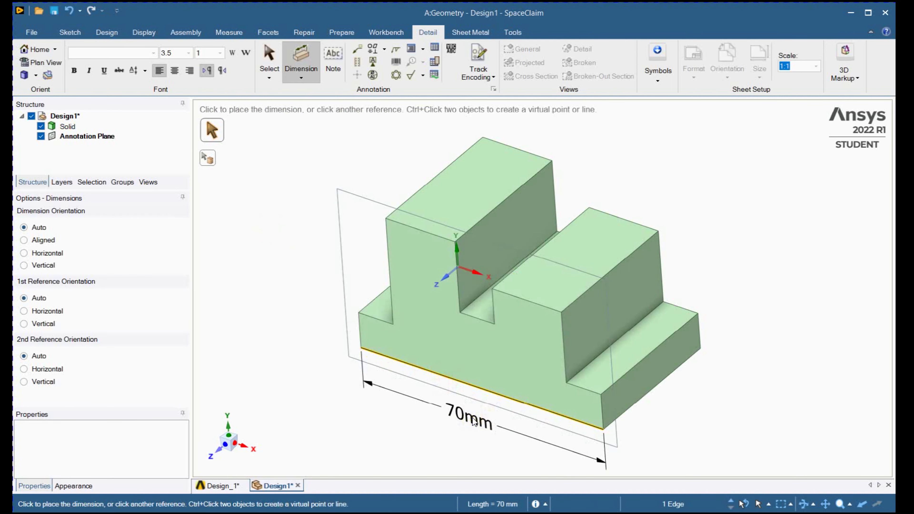
click(474, 422)
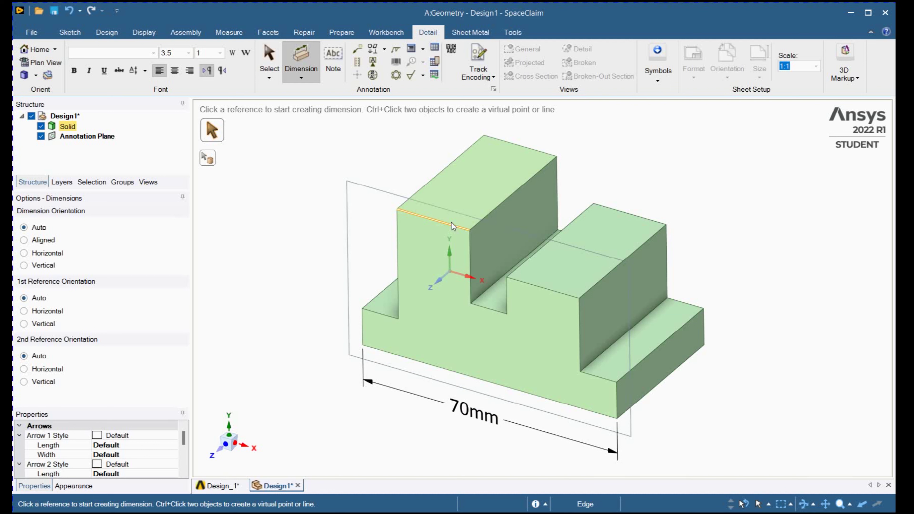
- Dimension the base step's vertical front edge and the tall block's outer vertical edge, placing both beside the part
click(365, 331)
click(332, 314)
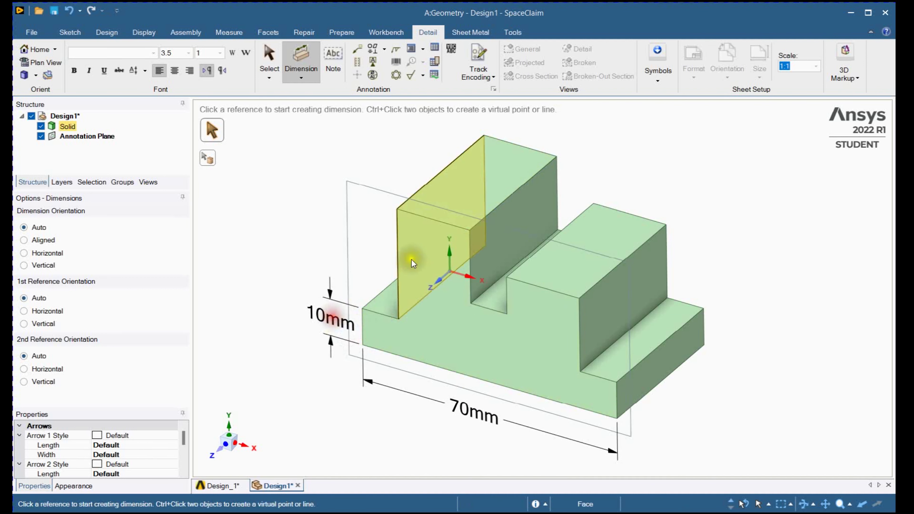
click(399, 250)
click(340, 239)
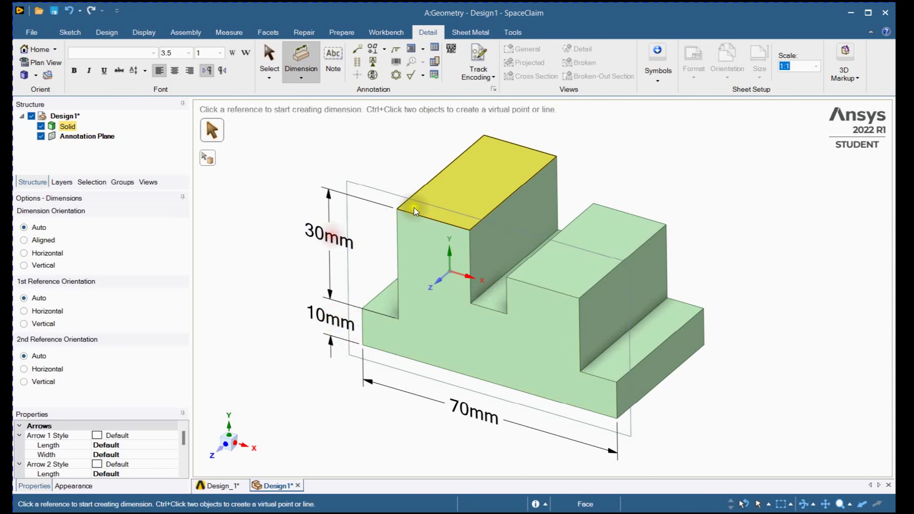
middle_drag(640, 341, 656, 358)
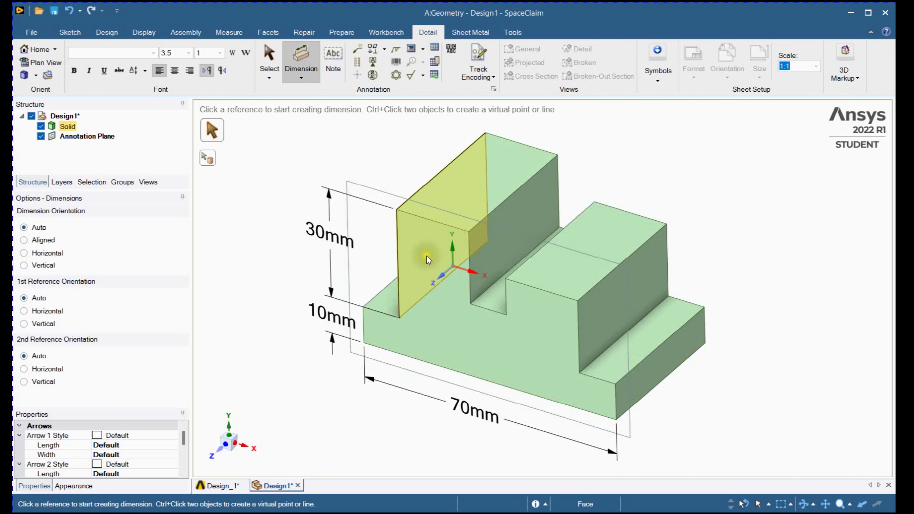
shift+middle_drag(427, 260, 444, 281)
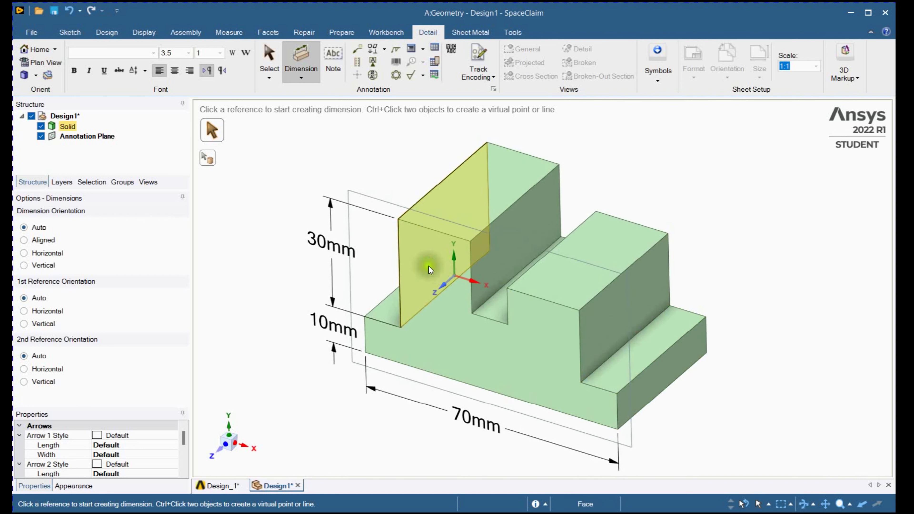
middle_drag(429, 266, 431, 267)
- Delete the annotation plane together with its dimensions
click(99, 137)
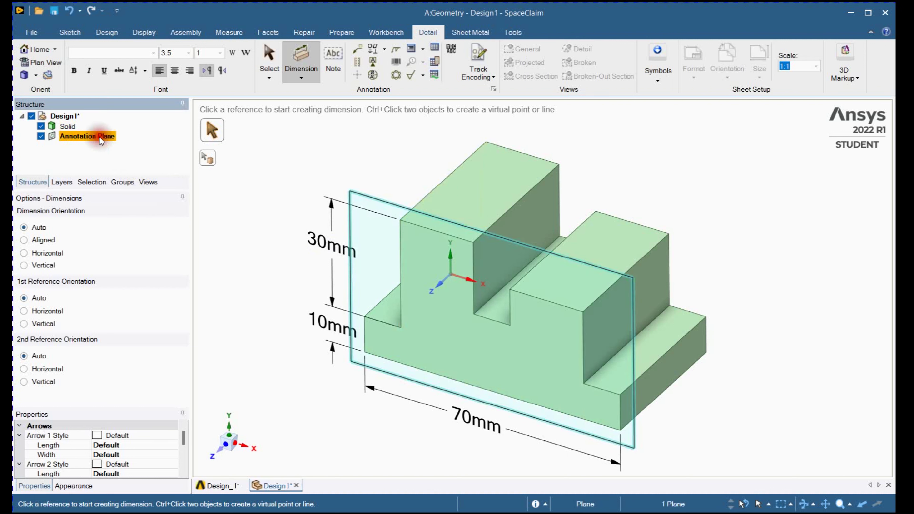
right_click(99, 137)
click(125, 198)
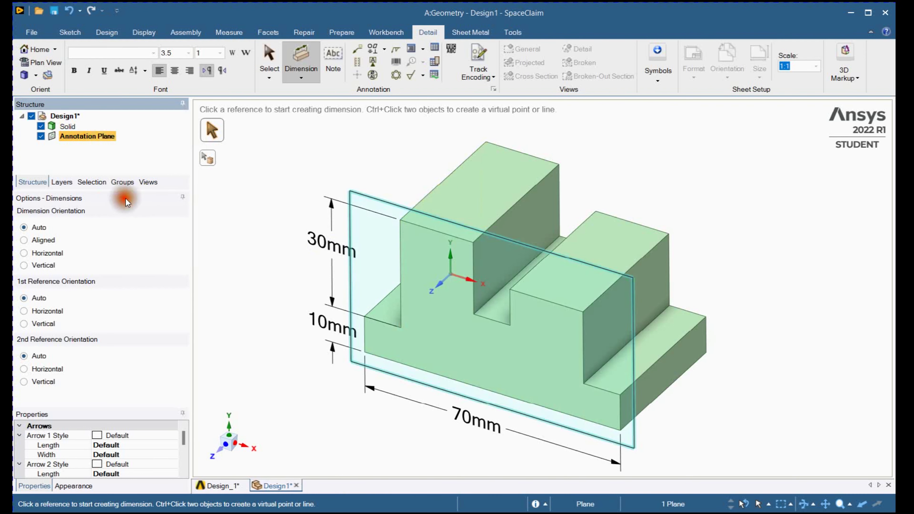
middle_drag(301, 195, 292, 182)
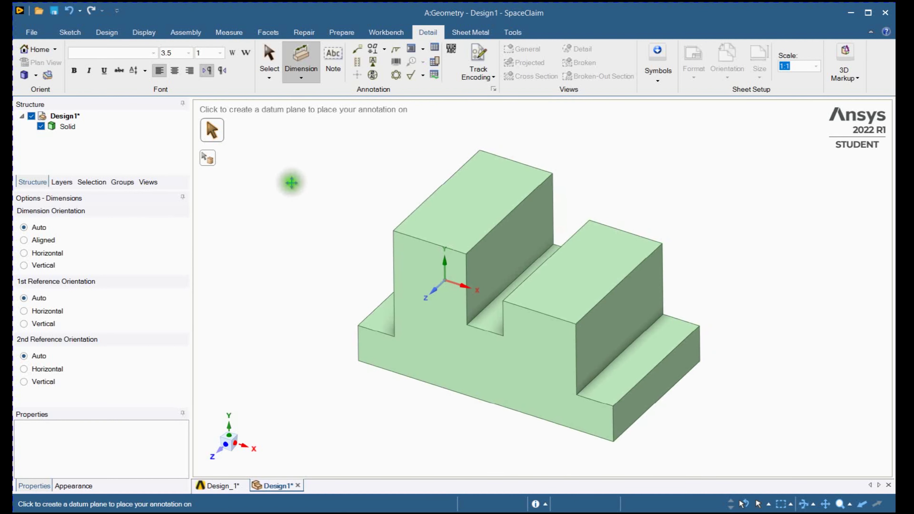
- Enable the Mesh ribbon tab in the SpaceClaim options and apply the change
click(31, 32)
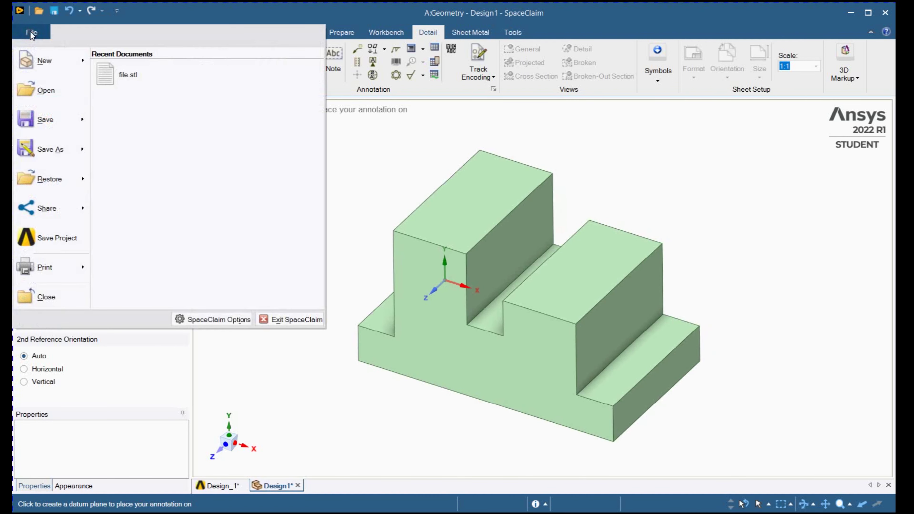
click(214, 320)
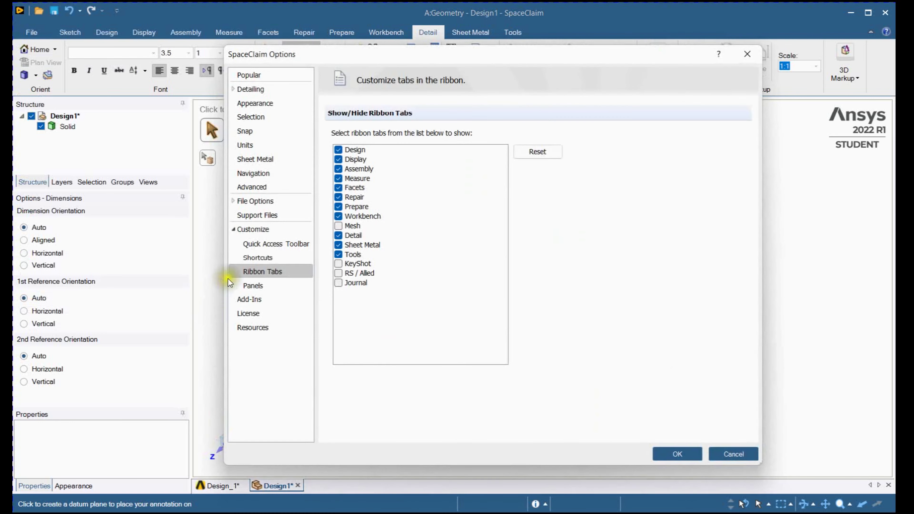
click(233, 229)
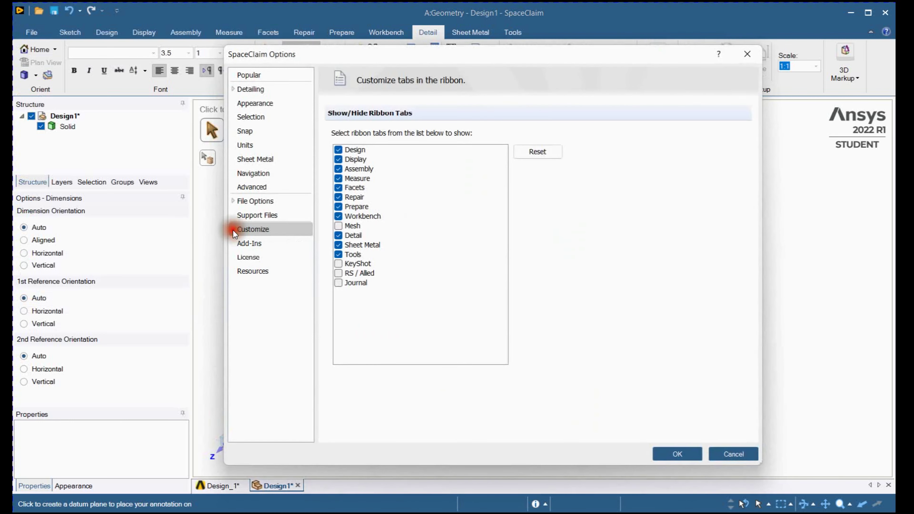
click(250, 232)
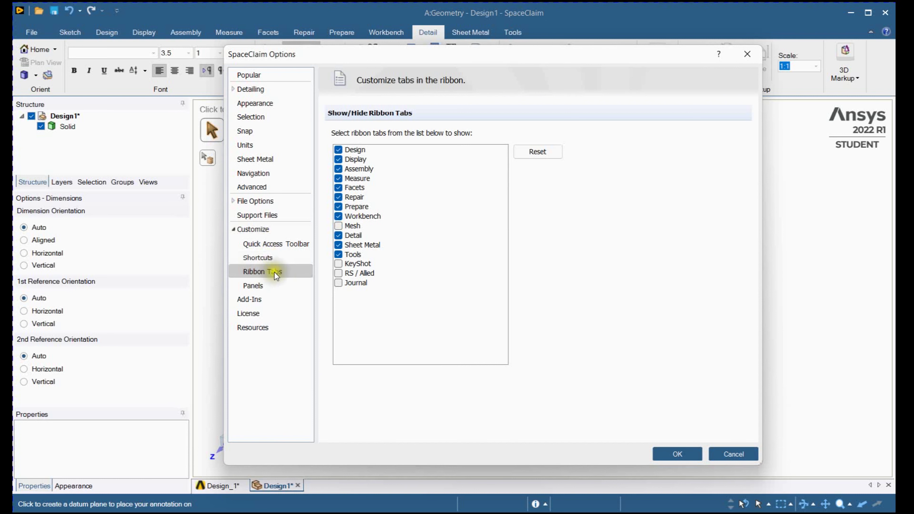
click(341, 225)
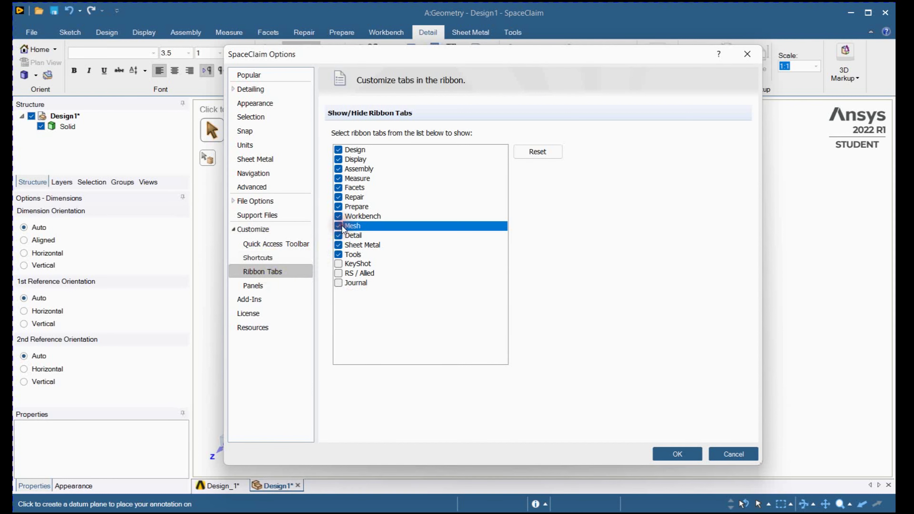
click(684, 456)
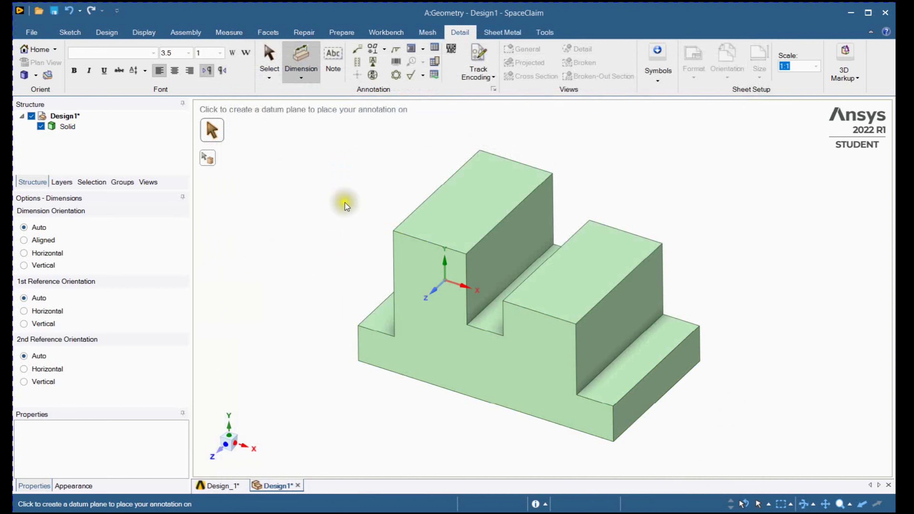
- Leave the dimension command and turn on the meshing tools
click(429, 32)
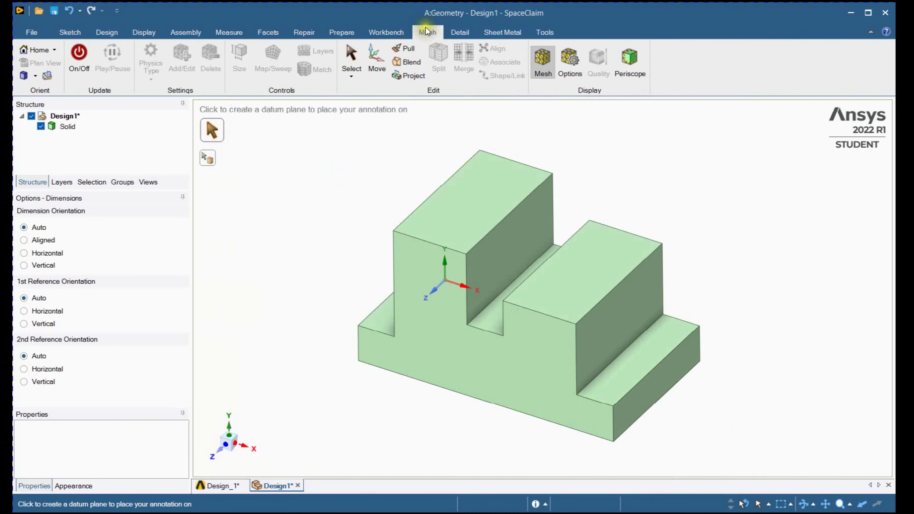
mouse_move(351, 191)
shift+middle_down()
mouse_move(343, 206)
mouse_move(312, 202)
shift+middle_up()
key(Escape)
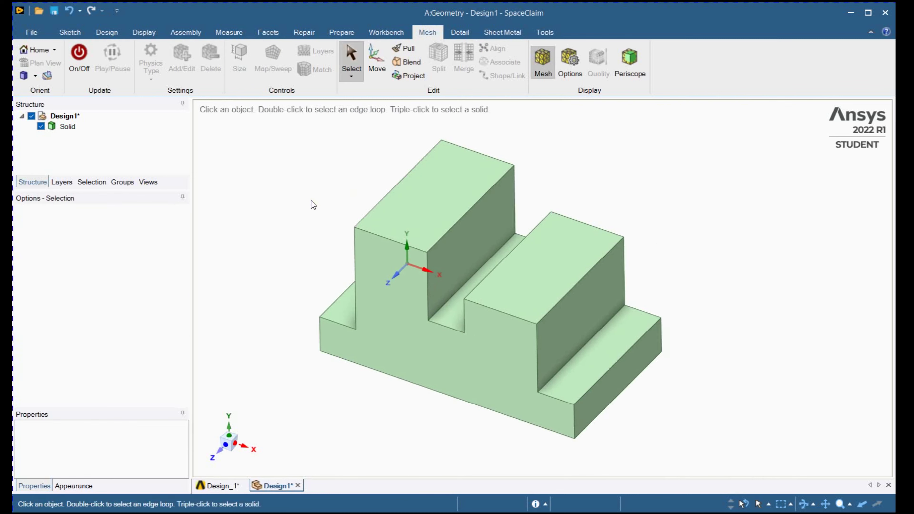
click(77, 67)
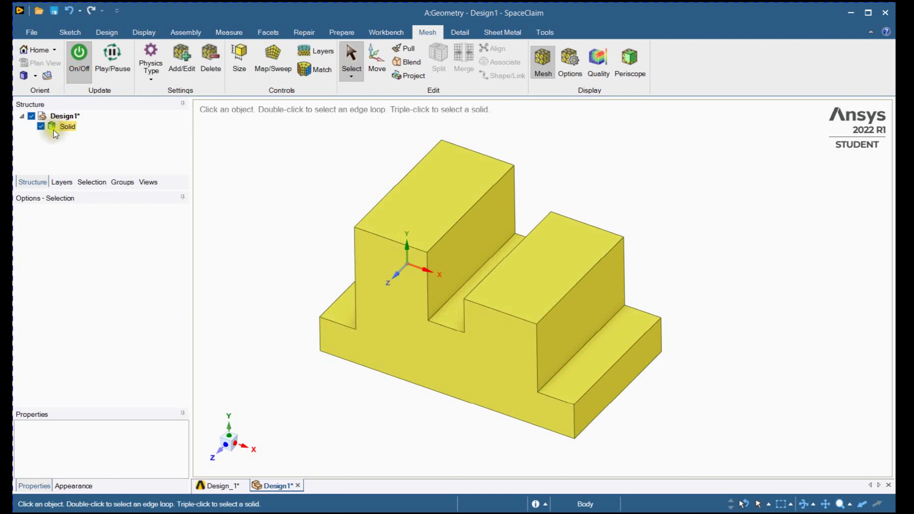
- Set the mesh physics type to Structural
click(68, 127)
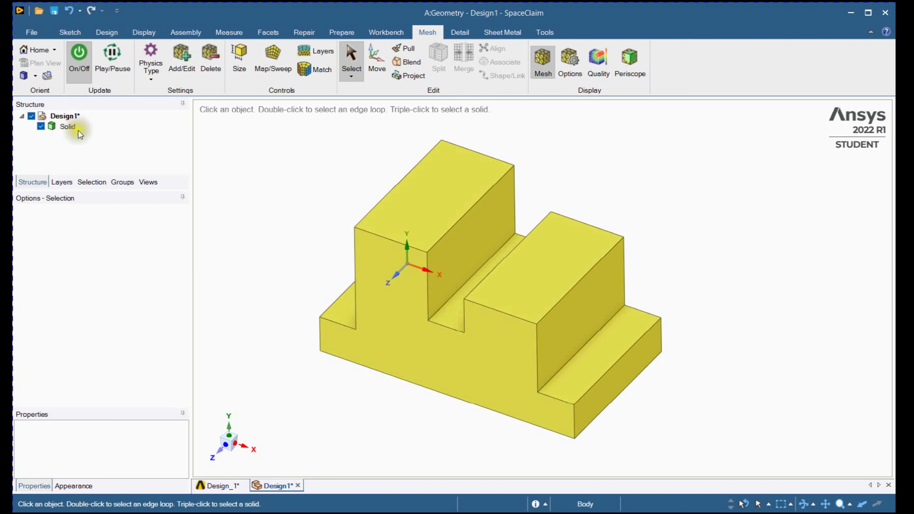
click(134, 121)
click(157, 80)
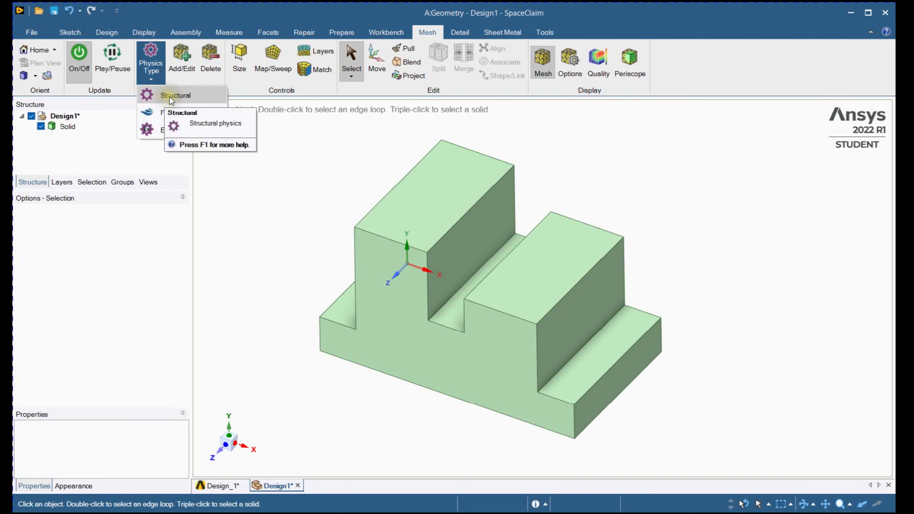
click(169, 97)
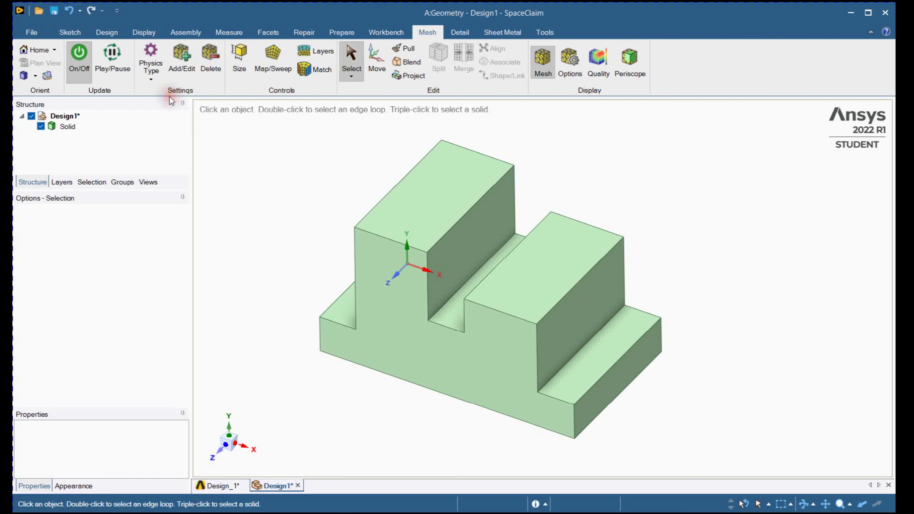
- Start adding bodies to the meshing queue, select the solid and keep Standard blocking
click(189, 67)
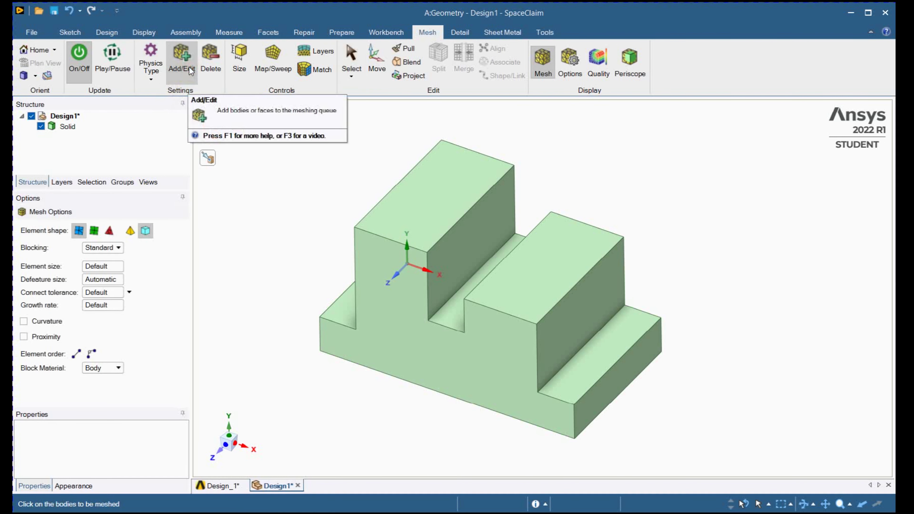
click(62, 127)
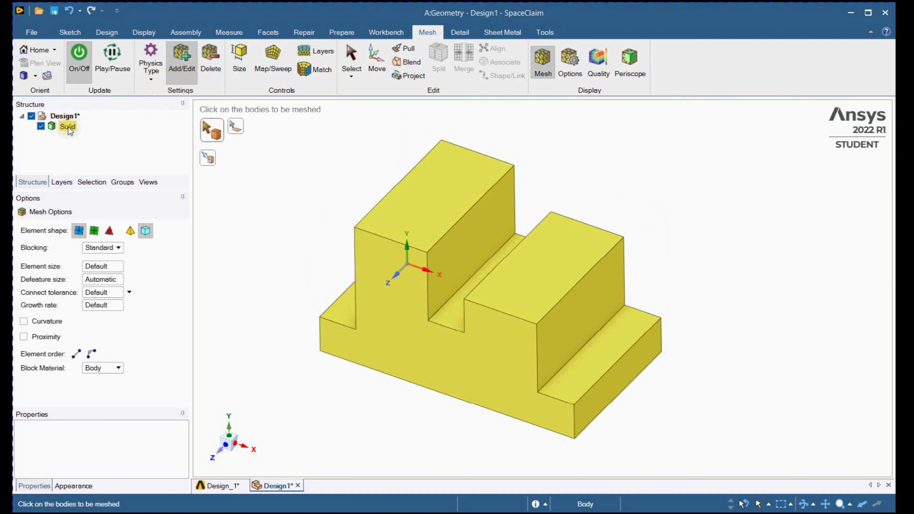
click(69, 127)
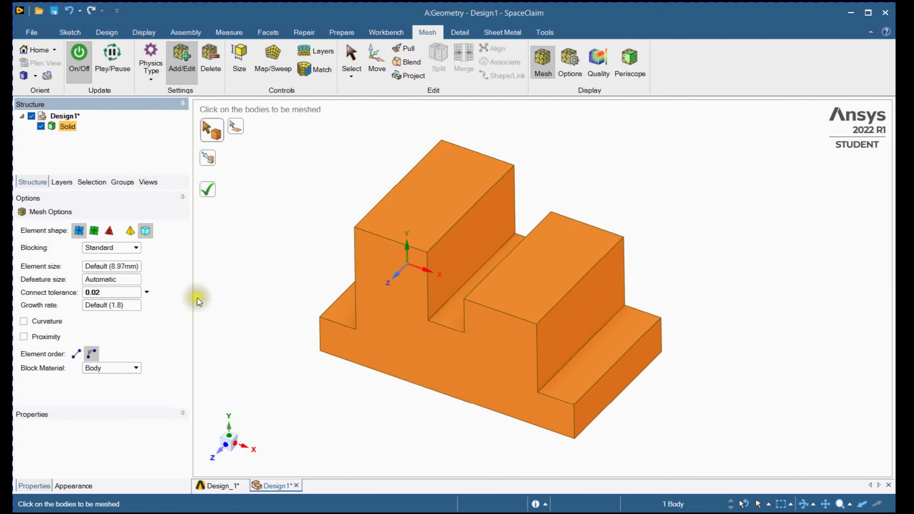
click(76, 354)
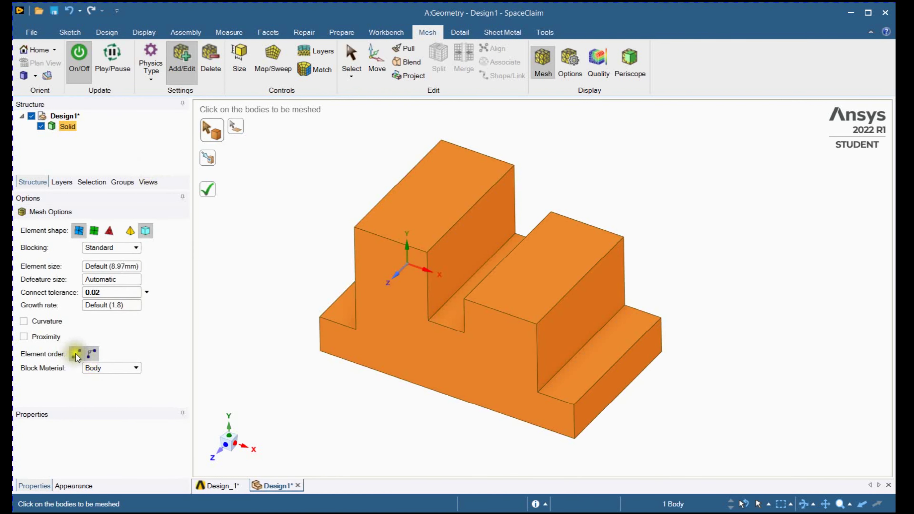
click(92, 354)
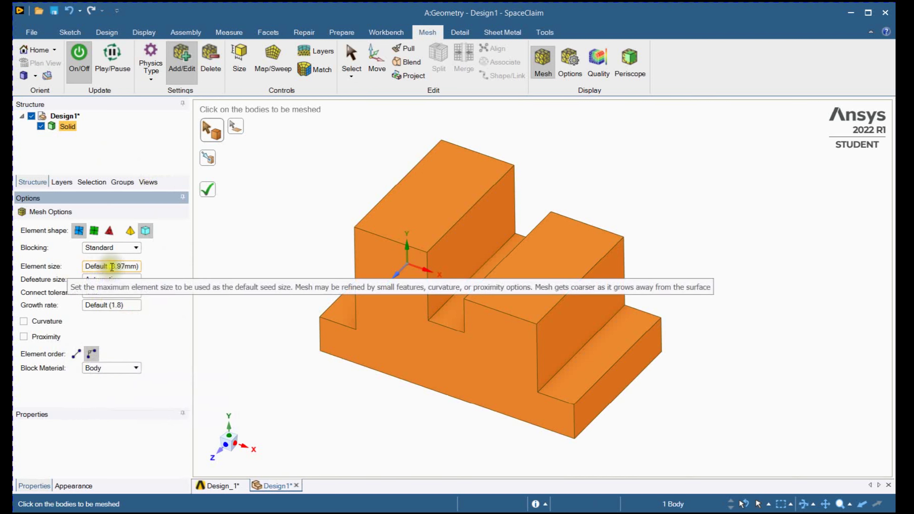
click(139, 248)
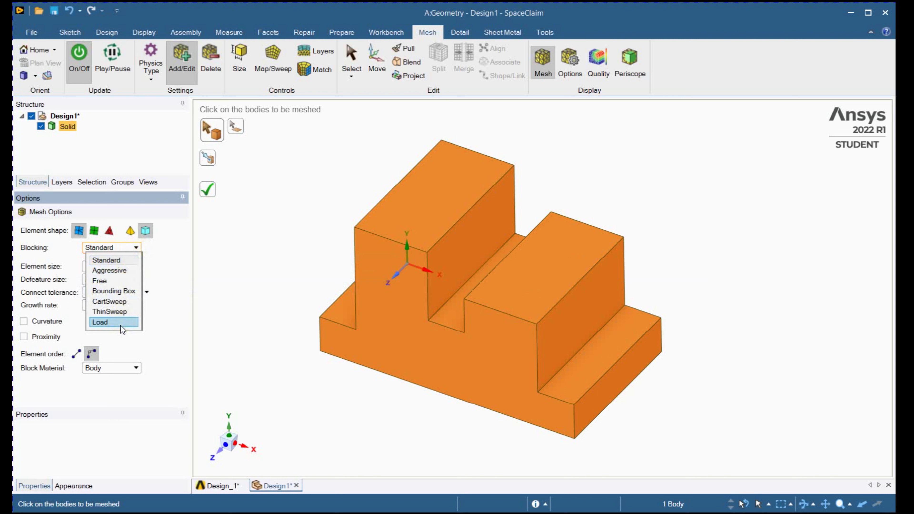
click(113, 264)
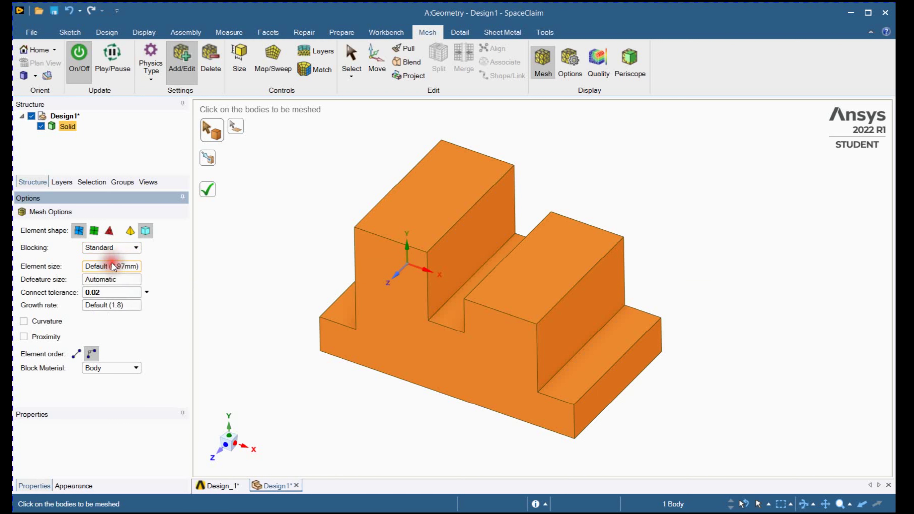
- Set the element size to 5 mm, keeping automatic defeaturing and leaving Curvature and Proximity off
click(105, 267)
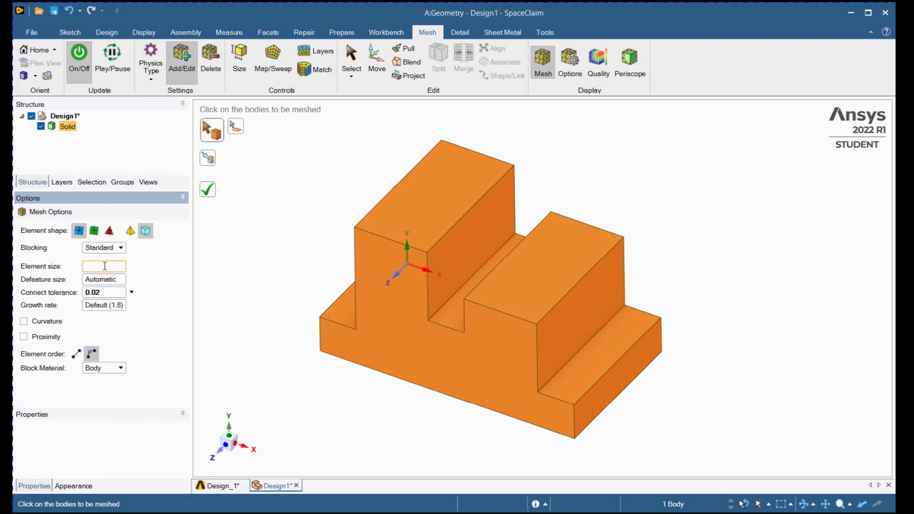
text(5)
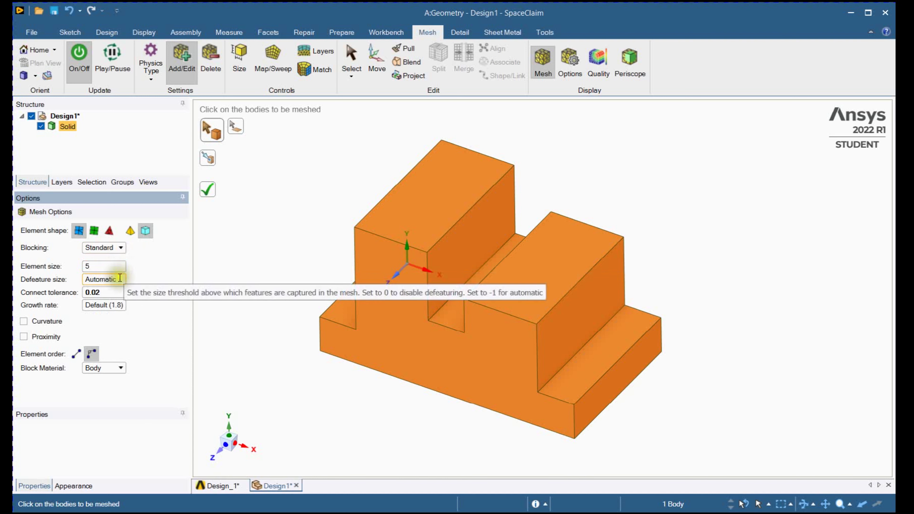
click(118, 279)
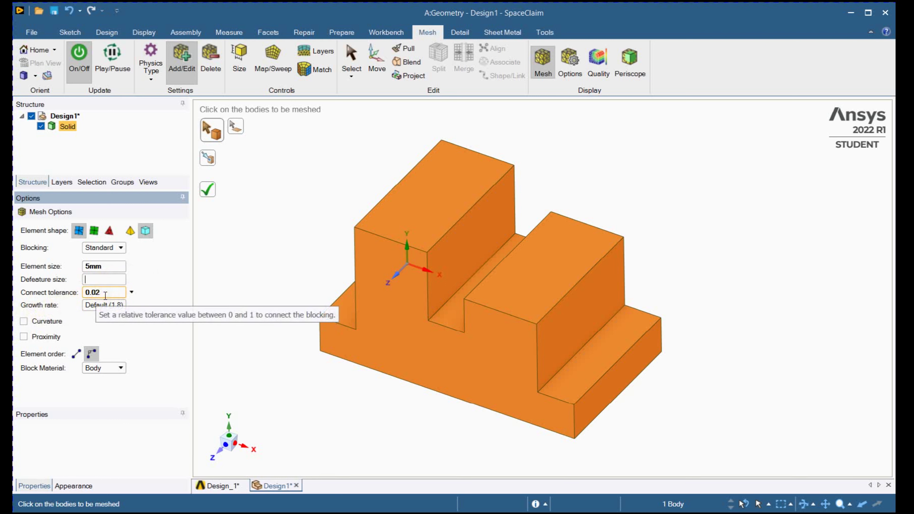
click(39, 322)
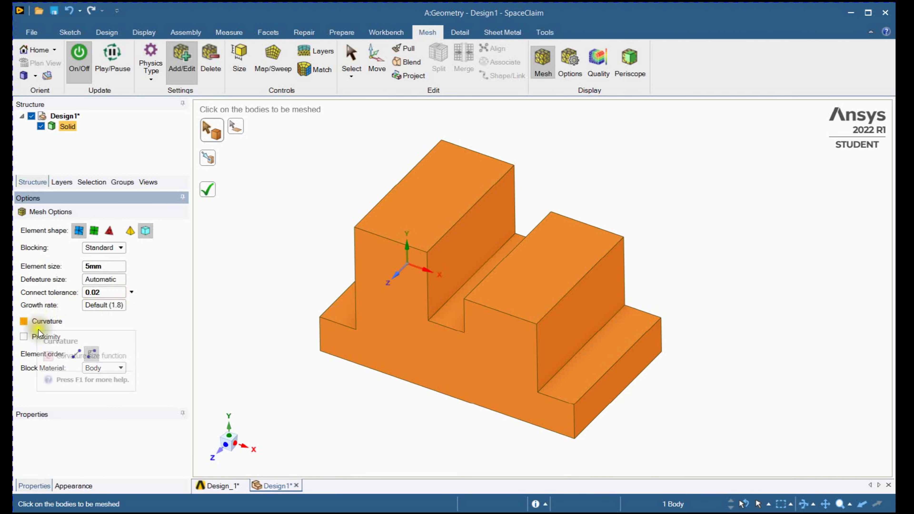
click(44, 324)
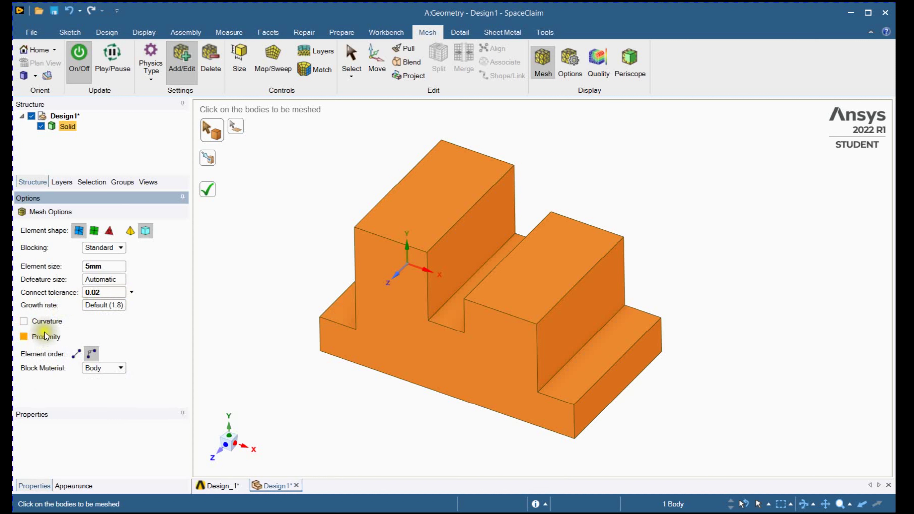
click(46, 336)
- Choose linear element order and generate the mesh on the solid
click(79, 353)
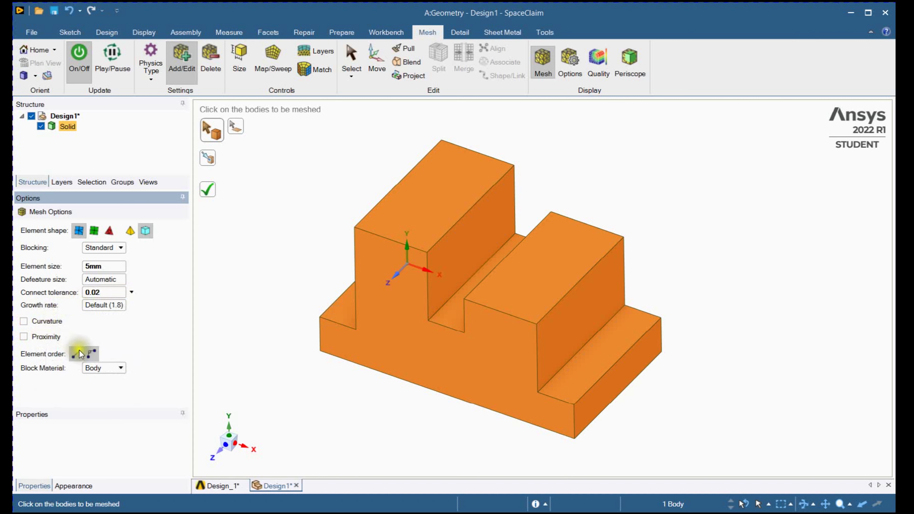
click(76, 352)
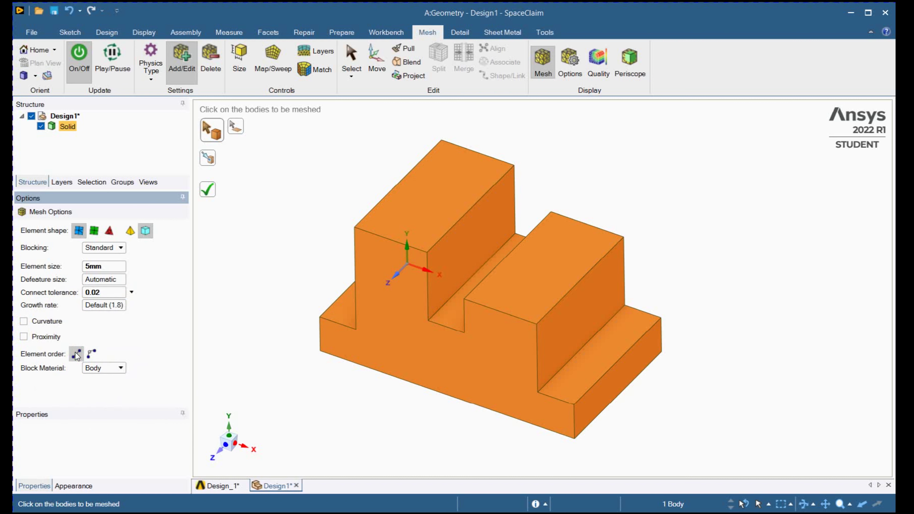
click(202, 265)
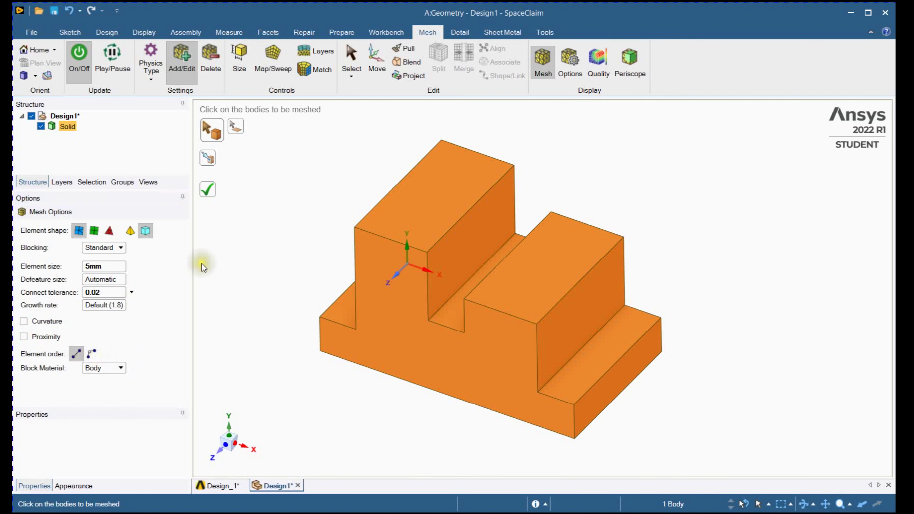
click(212, 196)
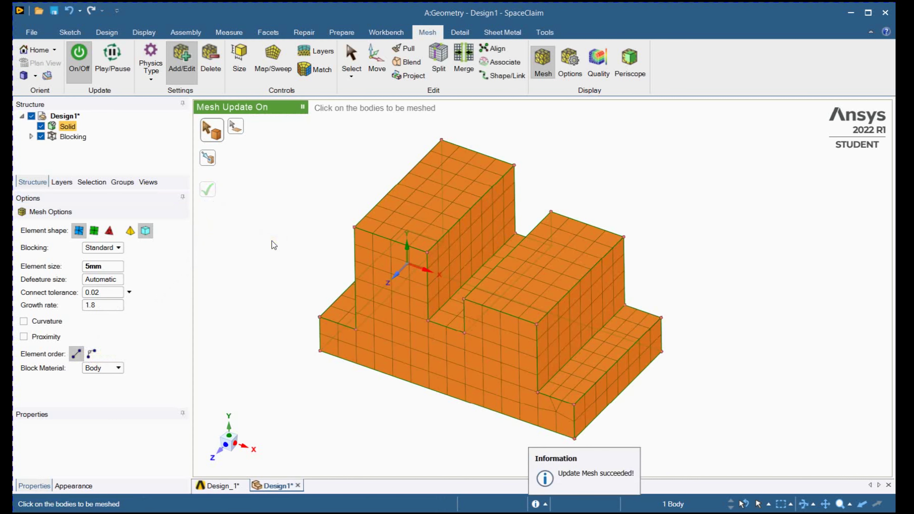
- Deselect the meshed body, enlarge the structure tree area and expand the Blocking branch down to its swept block
shift+middle_drag(272, 241, 262, 241)
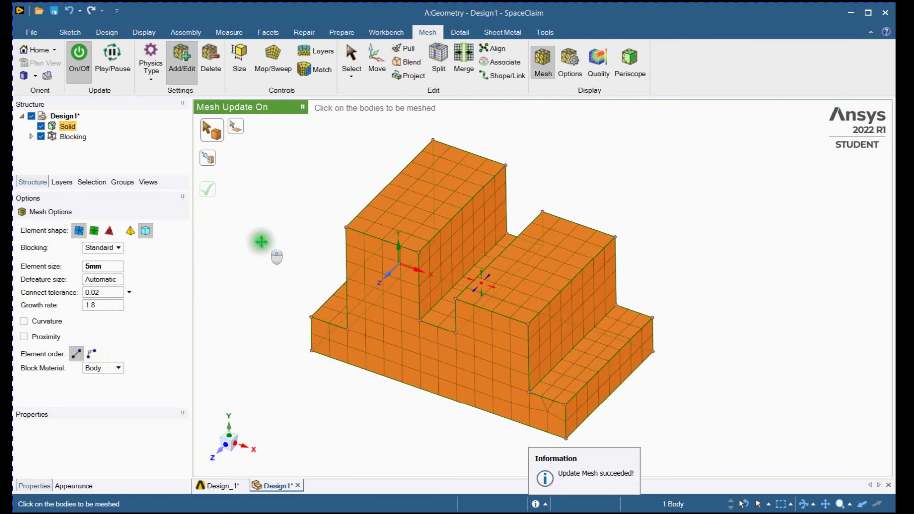
click(31, 136)
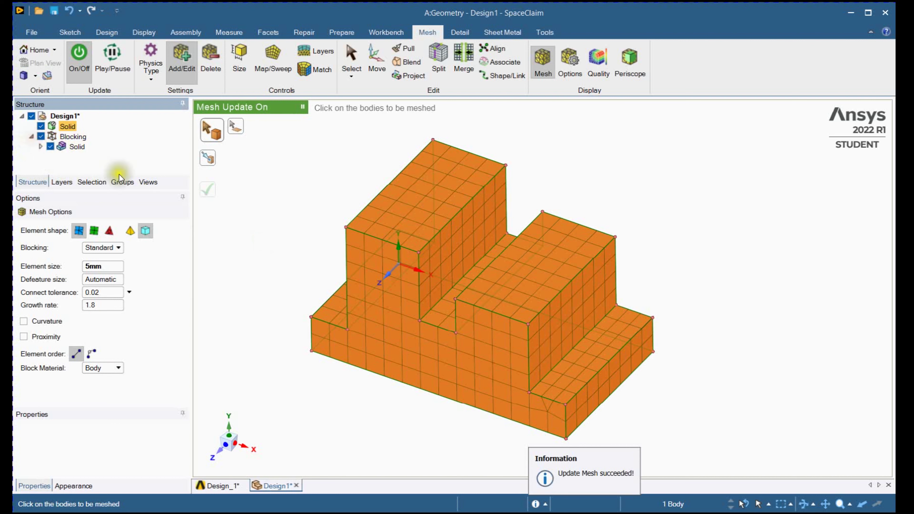
click(279, 205)
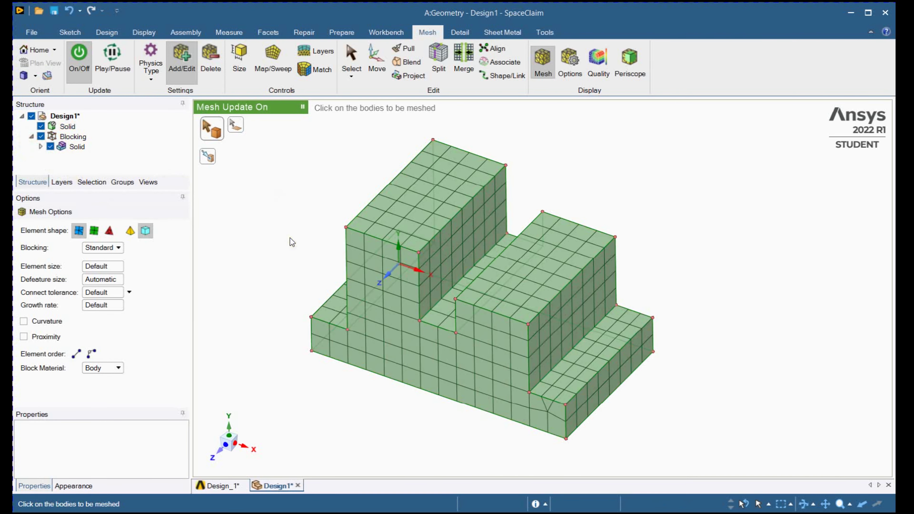
drag(125, 189, 125, 258)
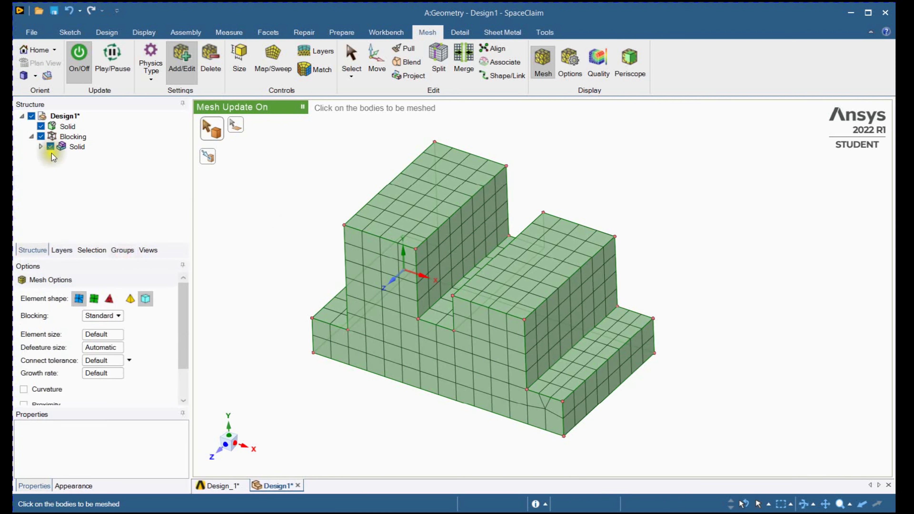
click(38, 147)
click(38, 146)
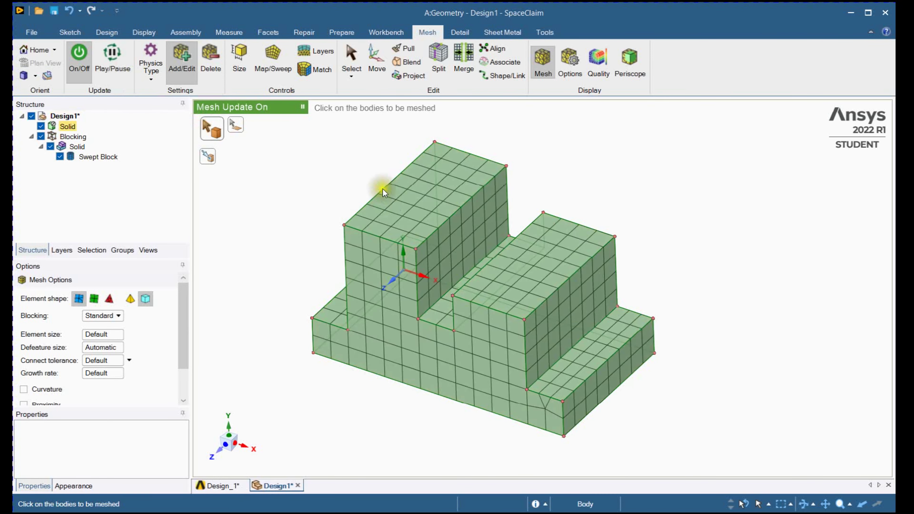
- Open the mesh display options and switch off the mesh display so only the block cage shows
click(570, 72)
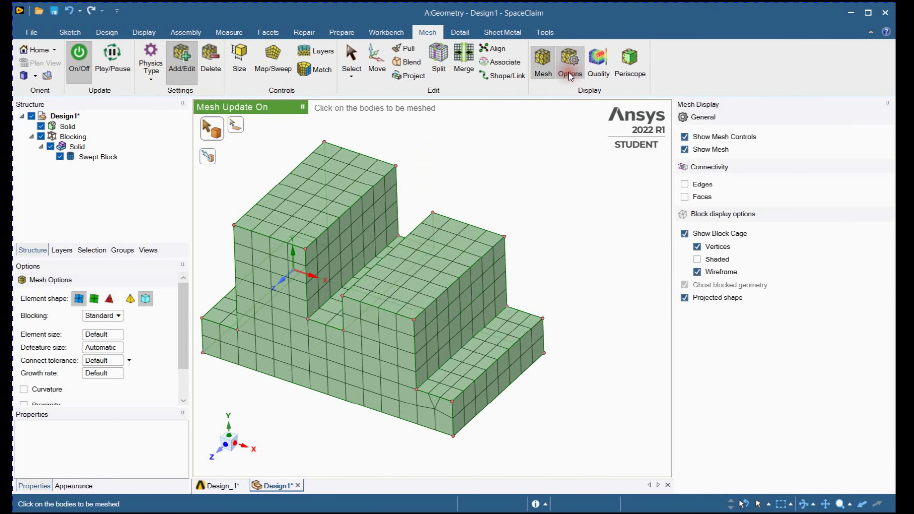
click(693, 150)
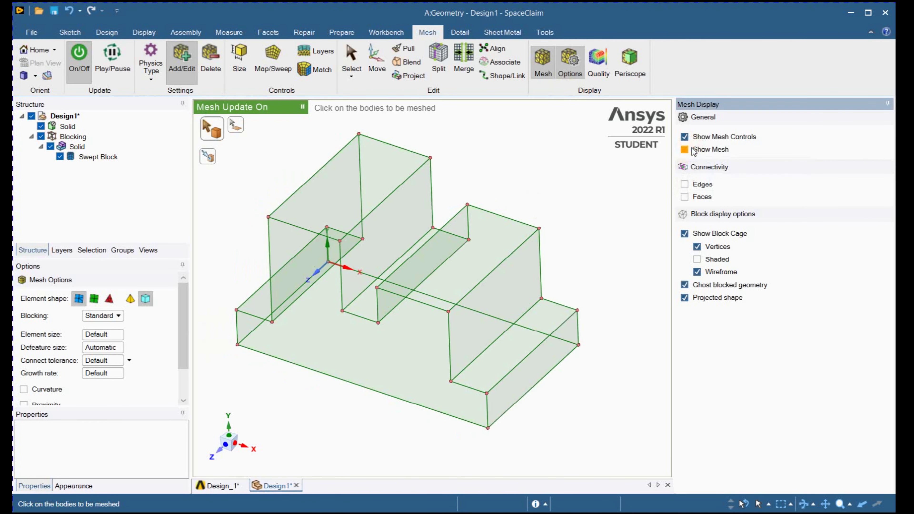
- Turn the mesh display back on, activate the mesh quality plot and enlarge the area with its metric settings
click(693, 151)
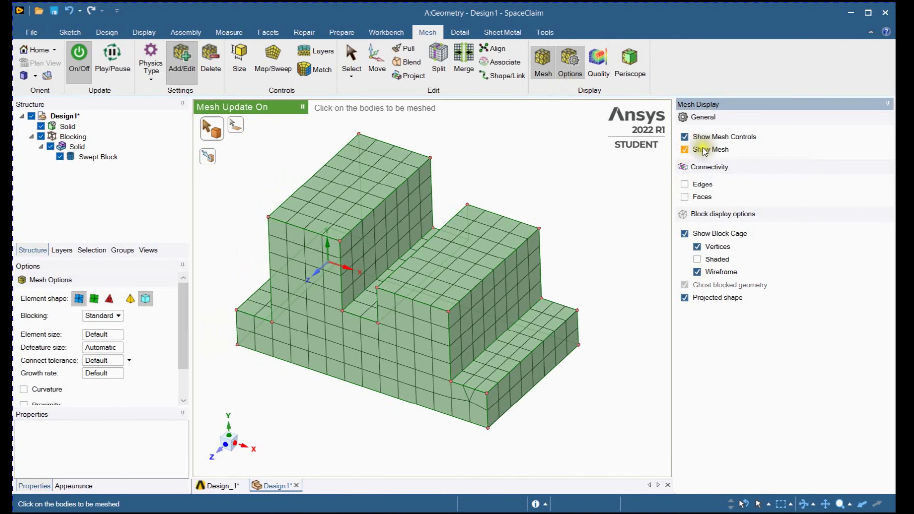
shift+middle_drag(546, 196, 555, 192)
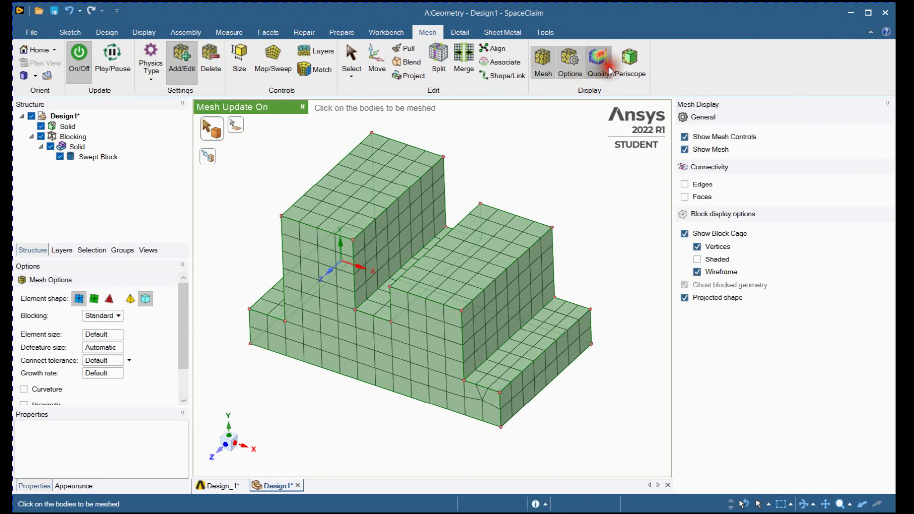
click(598, 61)
shift+middle_drag(562, 199, 590, 196)
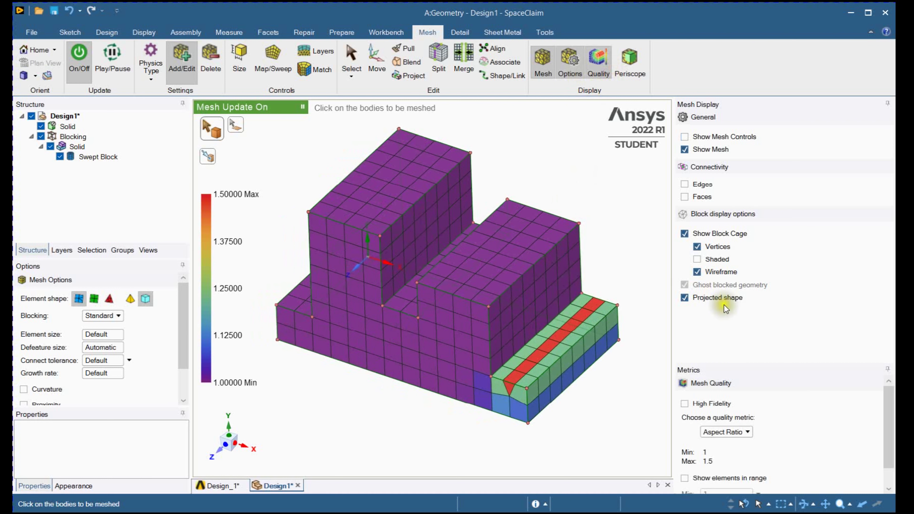
drag(767, 364, 768, 248)
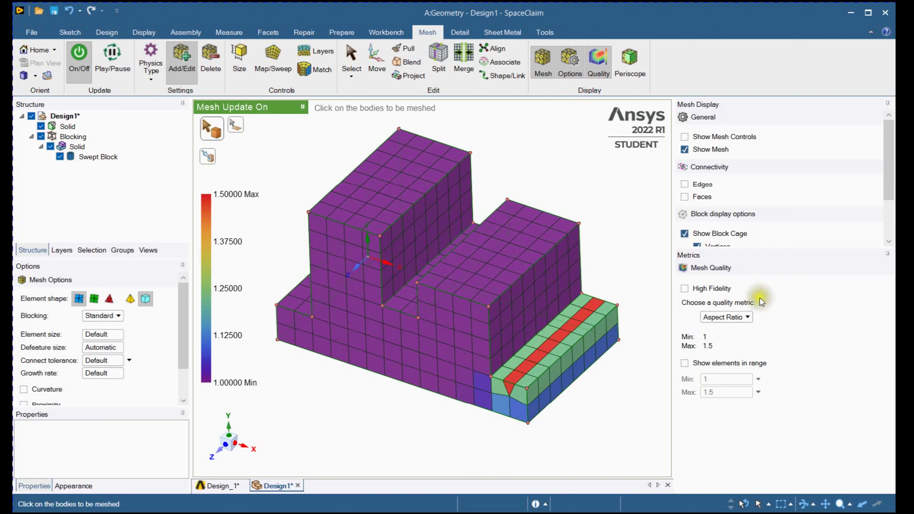
- Colour the mesh by the Element Quality metric and examine the elements on the lower step
click(751, 319)
click(741, 360)
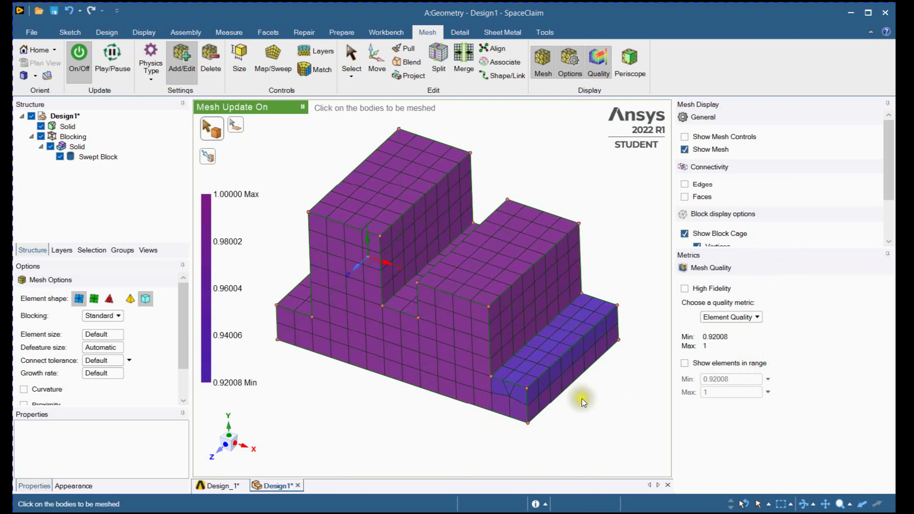
shift+middle_drag(596, 414, 597, 416)
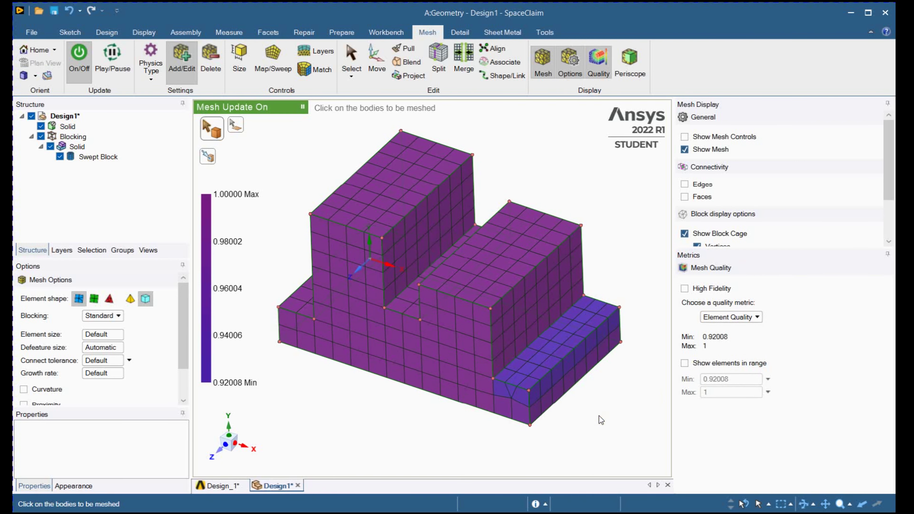
- Examine the mesh by the Angle metric and by the Orthogonal Quality metric
click(761, 315)
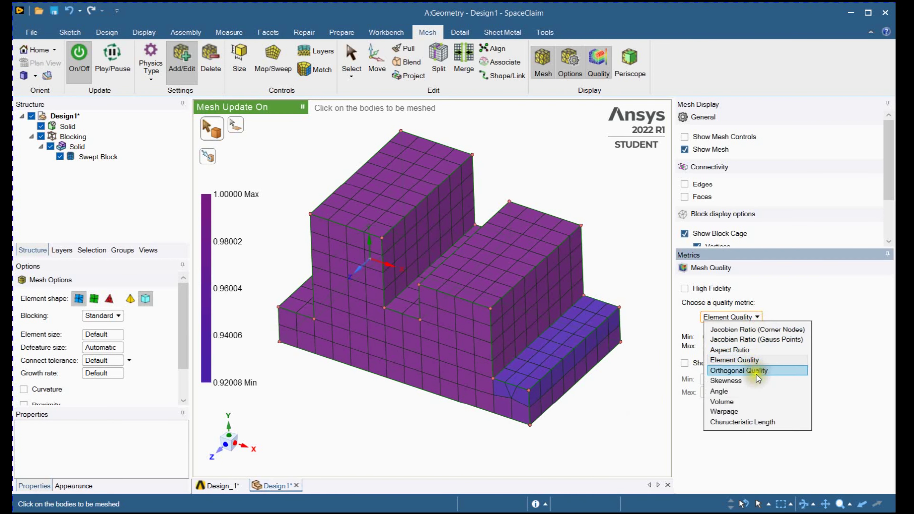
click(754, 394)
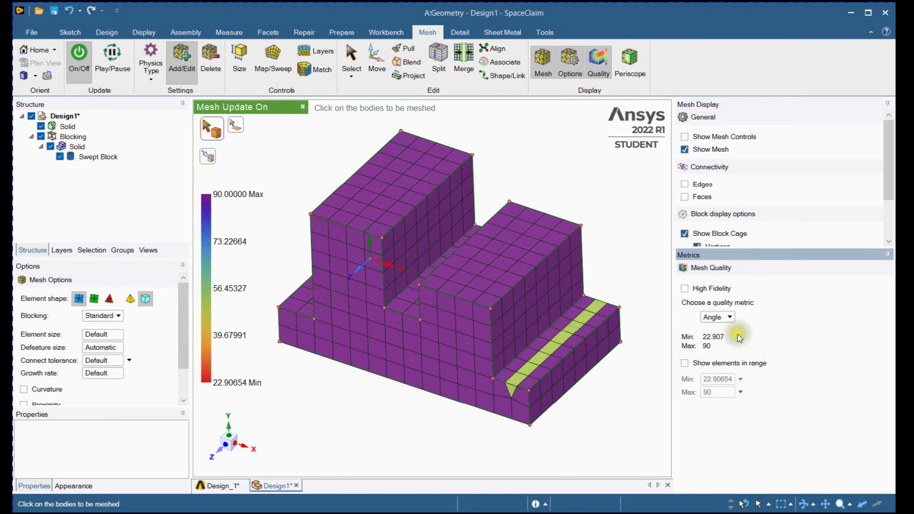
click(731, 318)
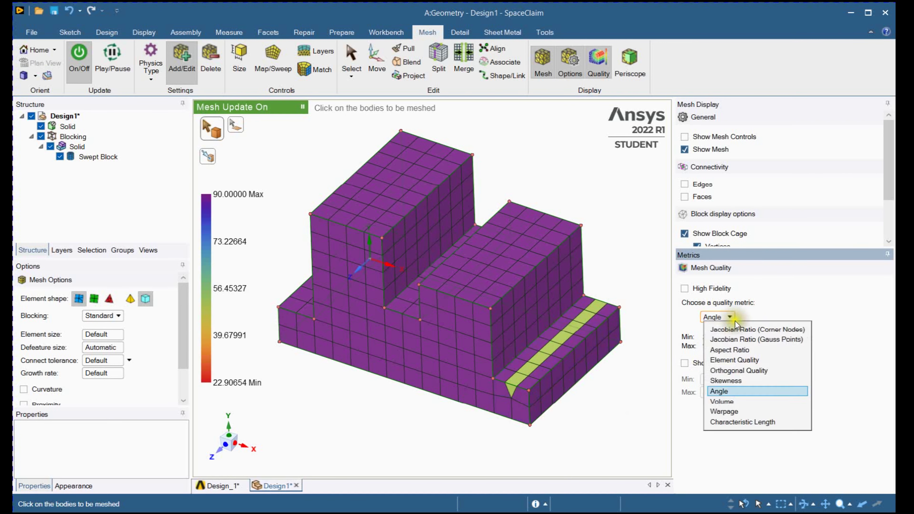
click(744, 371)
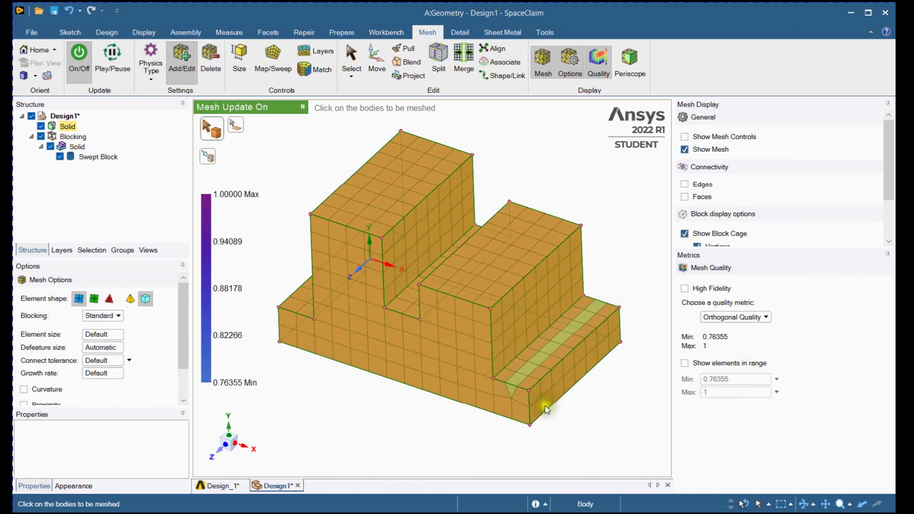
- Return the mesh quality metric to Element Quality
click(742, 317)
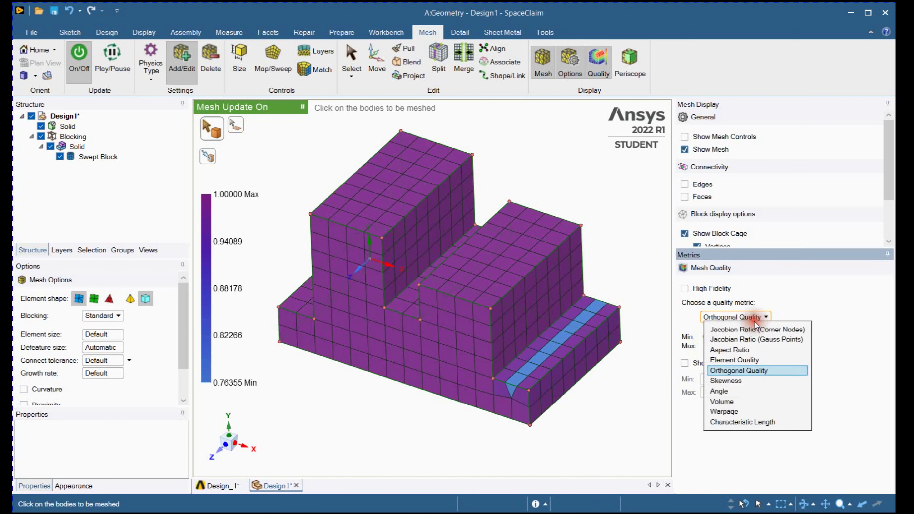
click(734, 360)
mouse_move(402, 419)
shift+middle_down()
mouse_move(420, 412)
mouse_move(394, 411)
mouse_move(414, 401)
mouse_move(413, 409)
shift+middle_up()
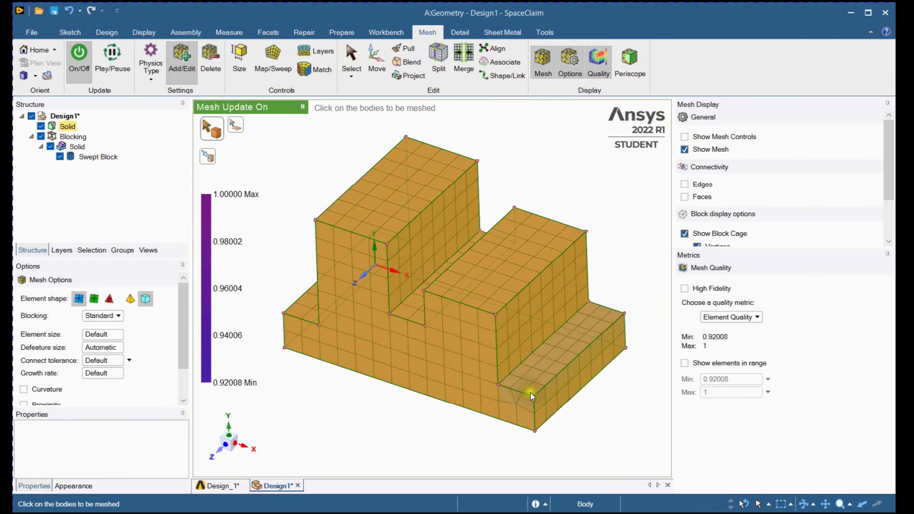
- Consult the dimensioned drawing, and set 2 divisions on the short upper front edge of the lower step, updating the mesh
click(217, 486)
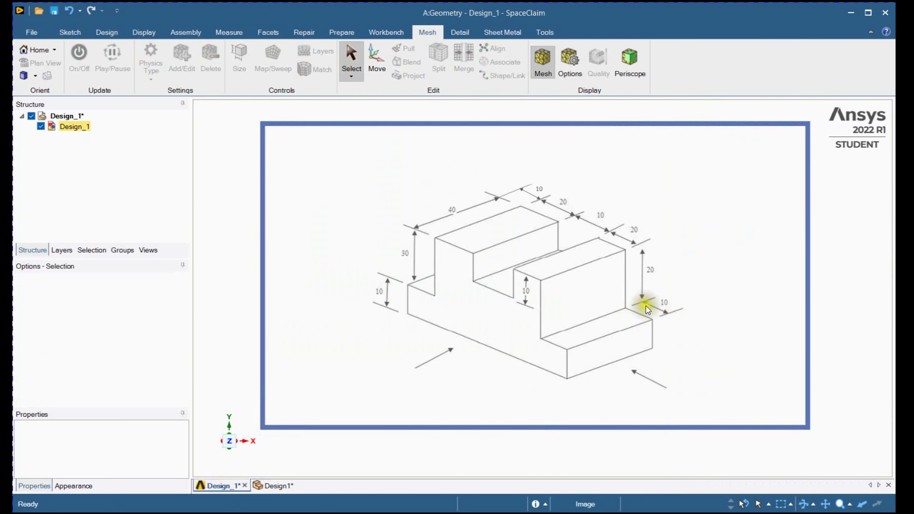
click(279, 486)
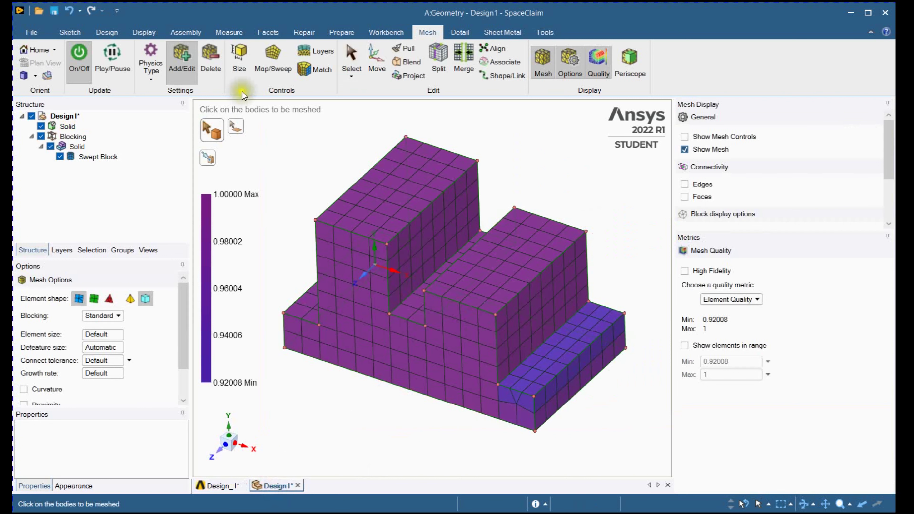
click(247, 58)
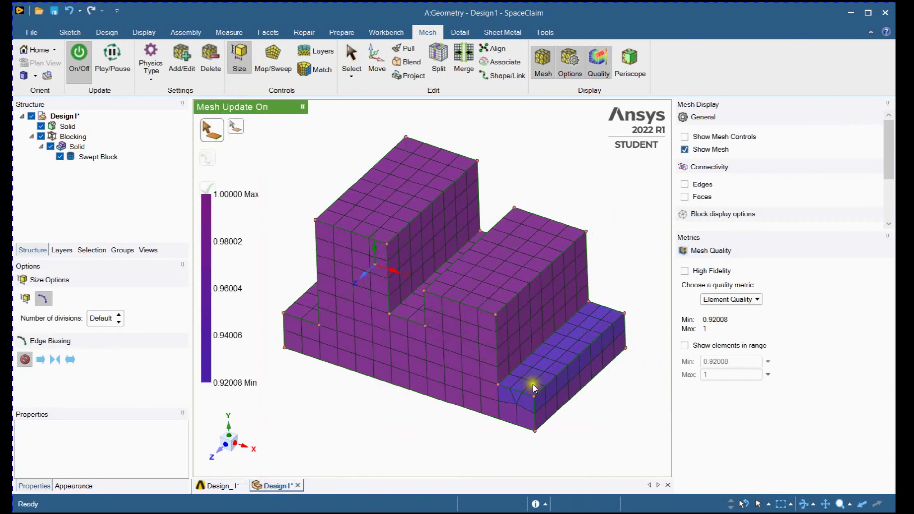
click(522, 392)
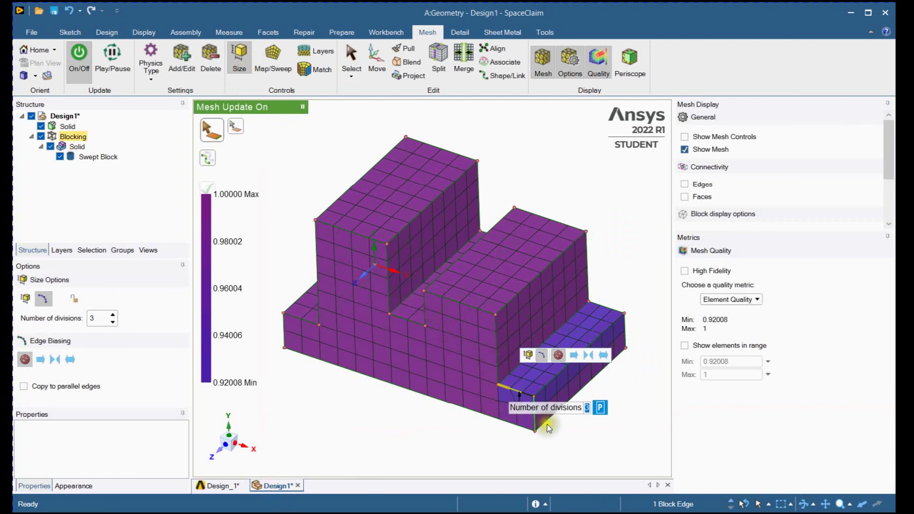
click(113, 322)
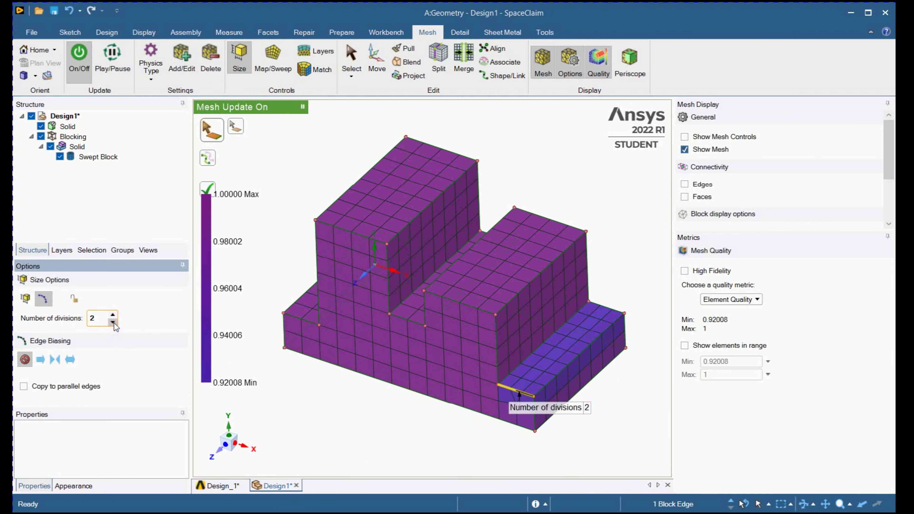
click(208, 188)
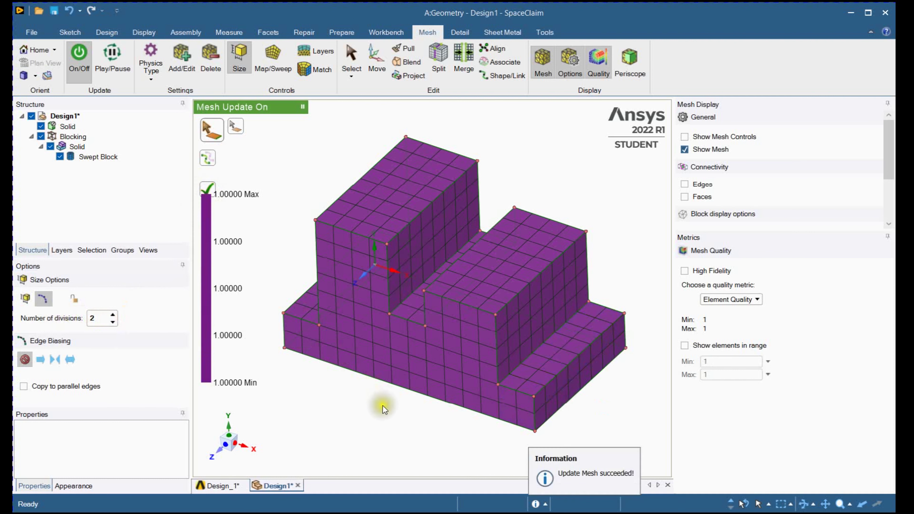
mouse_move(357, 423)
shift+middle_down()
mouse_move(374, 421)
mouse_move(359, 423)
shift+middle_up()
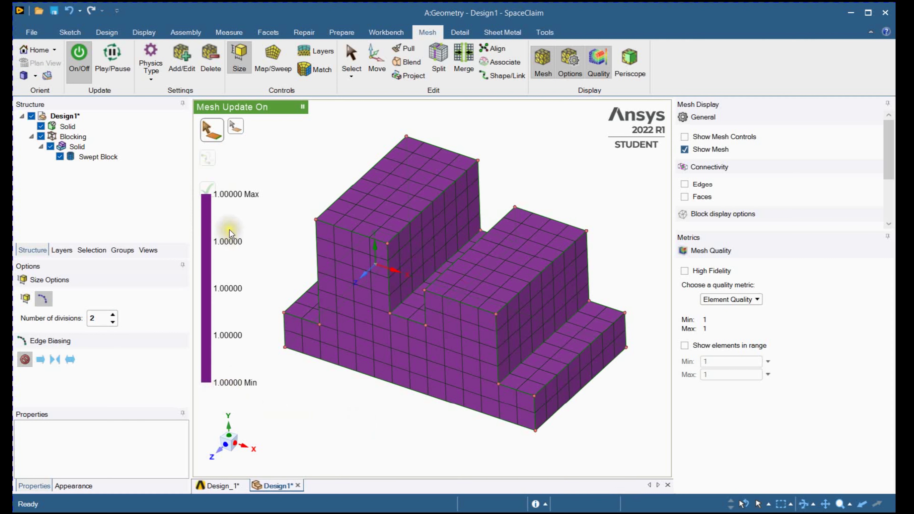
- Colour the updated mesh by the Aspect Ratio metric and inspect it
click(758, 299)
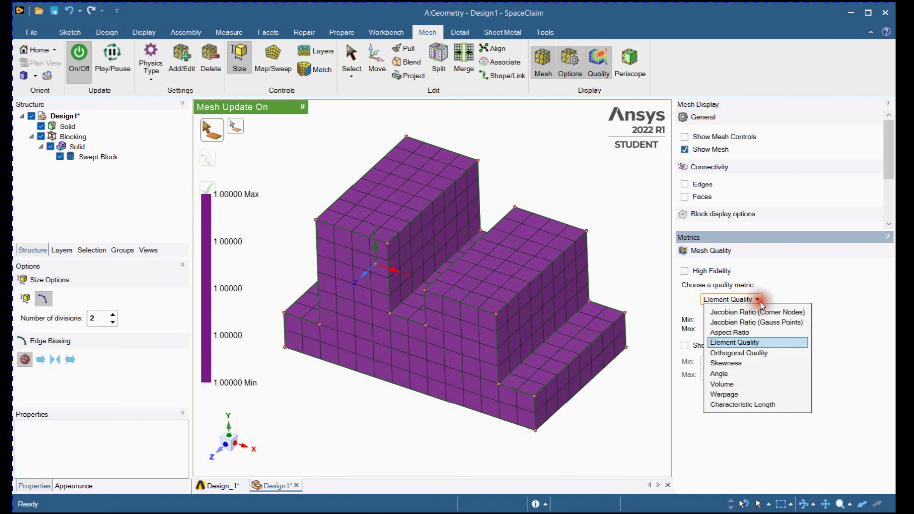
click(758, 334)
ctrl+middle_drag(375, 390, 389, 403)
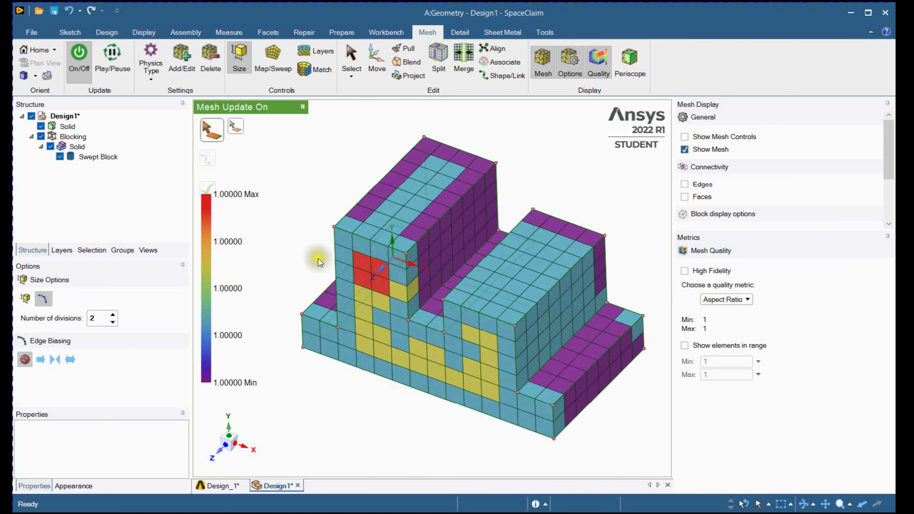
ctrl+middle_drag(304, 244, 305, 247)
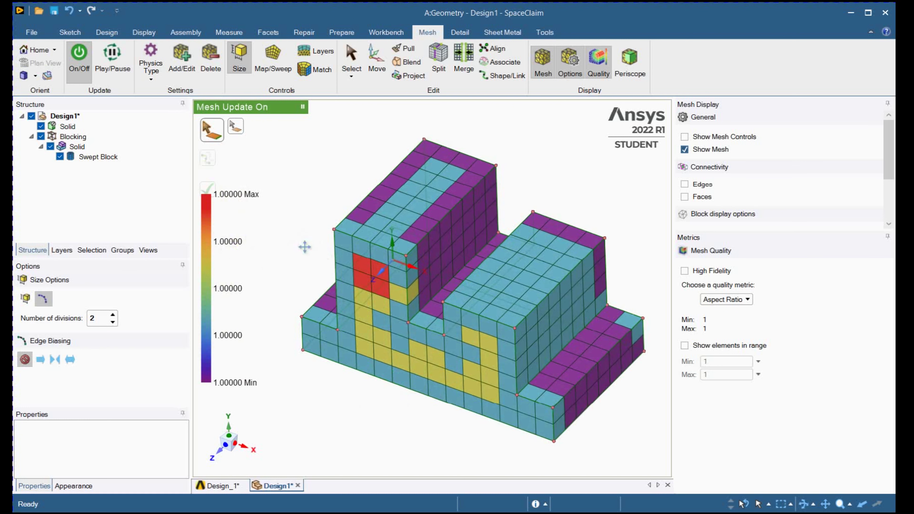